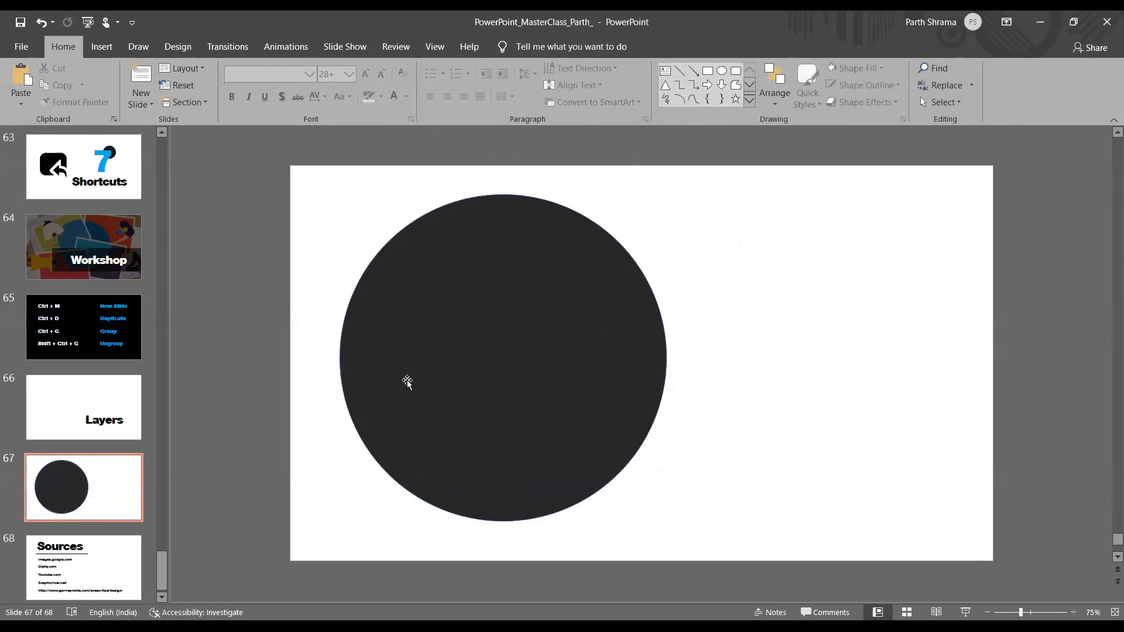
click(722, 71)
drag(686, 204, 907, 431)
drag(756, 359, 731, 358)
key(Delete)
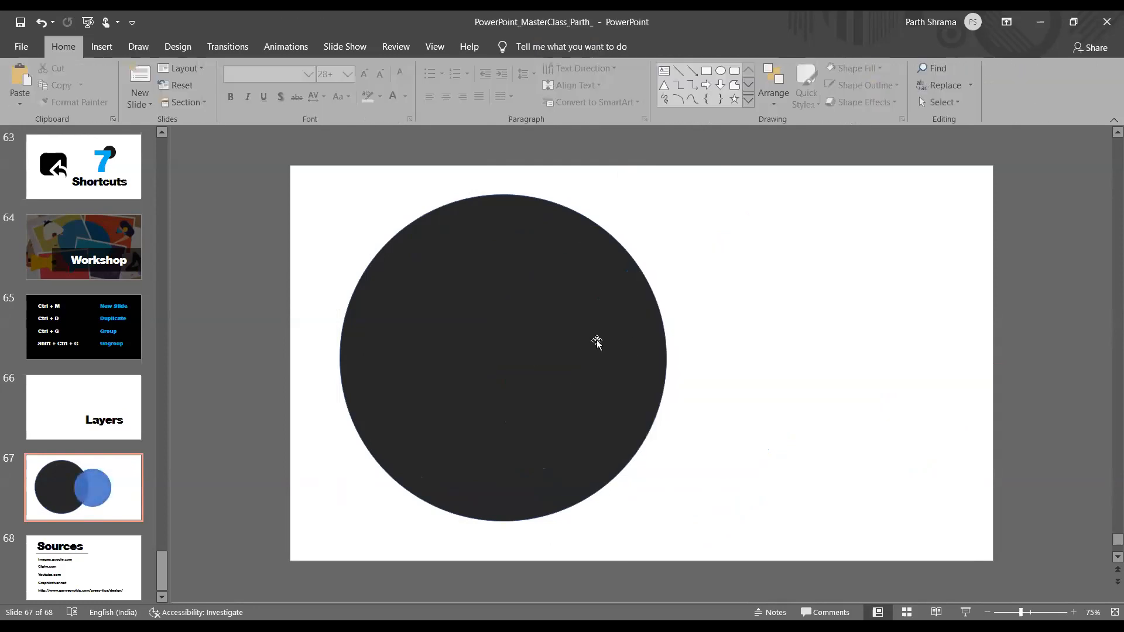
click(597, 343)
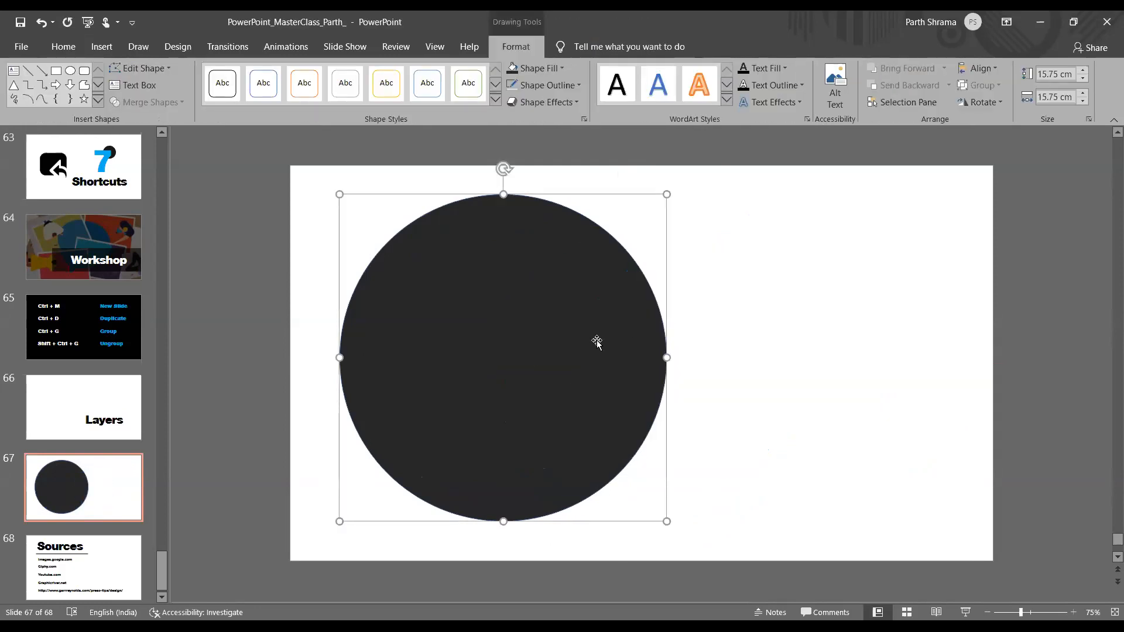
click(101, 340)
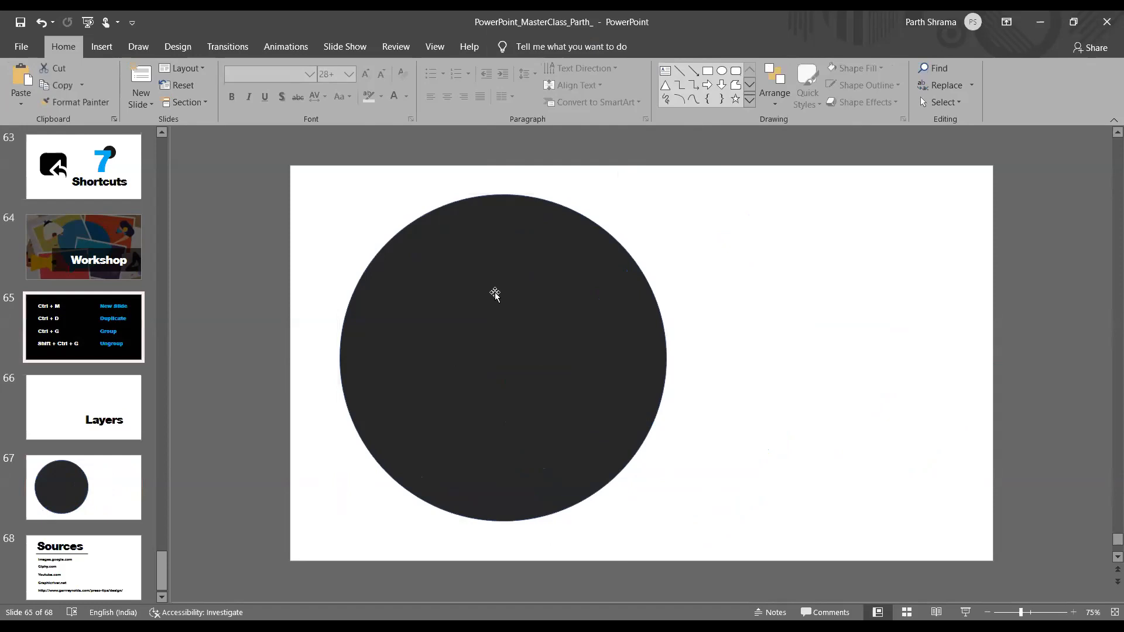
click(94, 486)
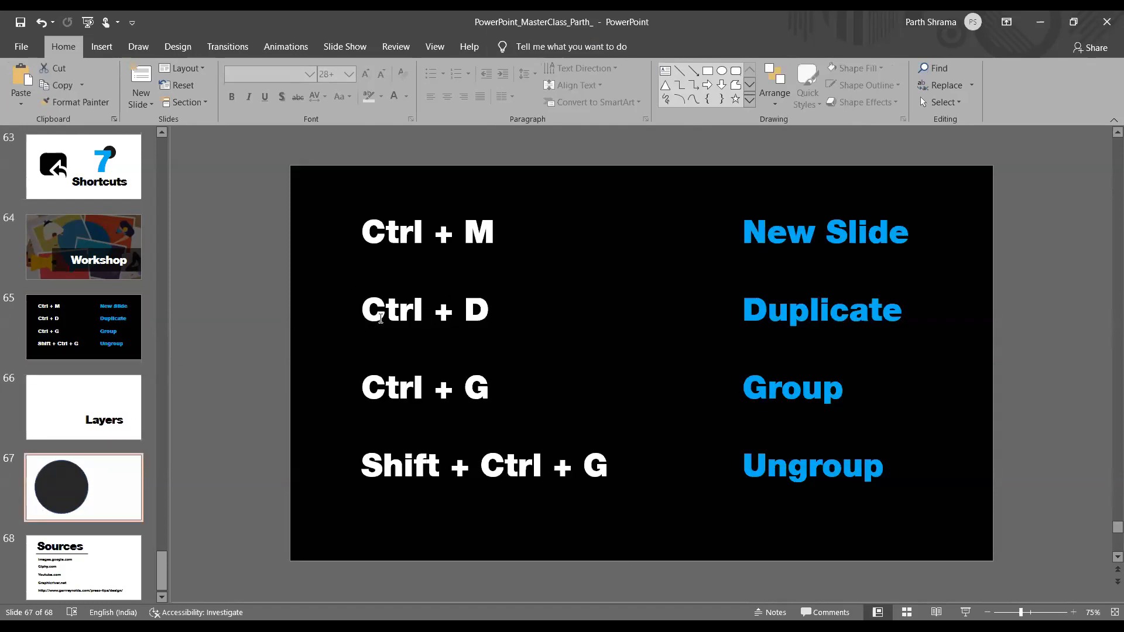
Step: Duplicate the dark circle, place the copy overlapping its right edge, and shrink it to about two thirds of its size
click(446, 321)
drag(445, 319, 850, 302)
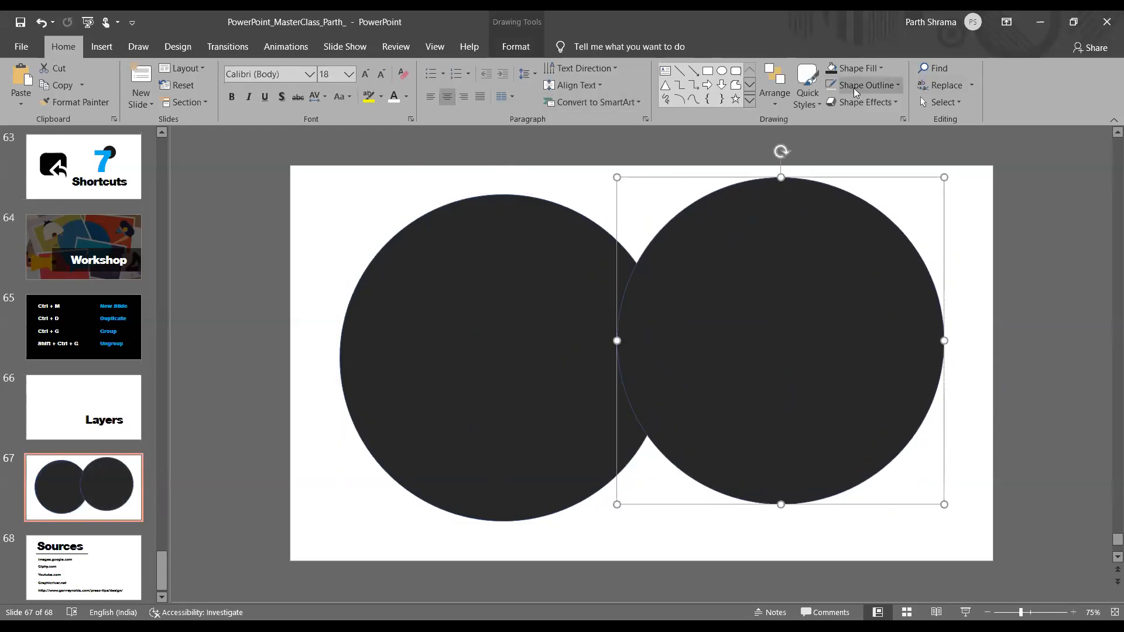
click(607, 248)
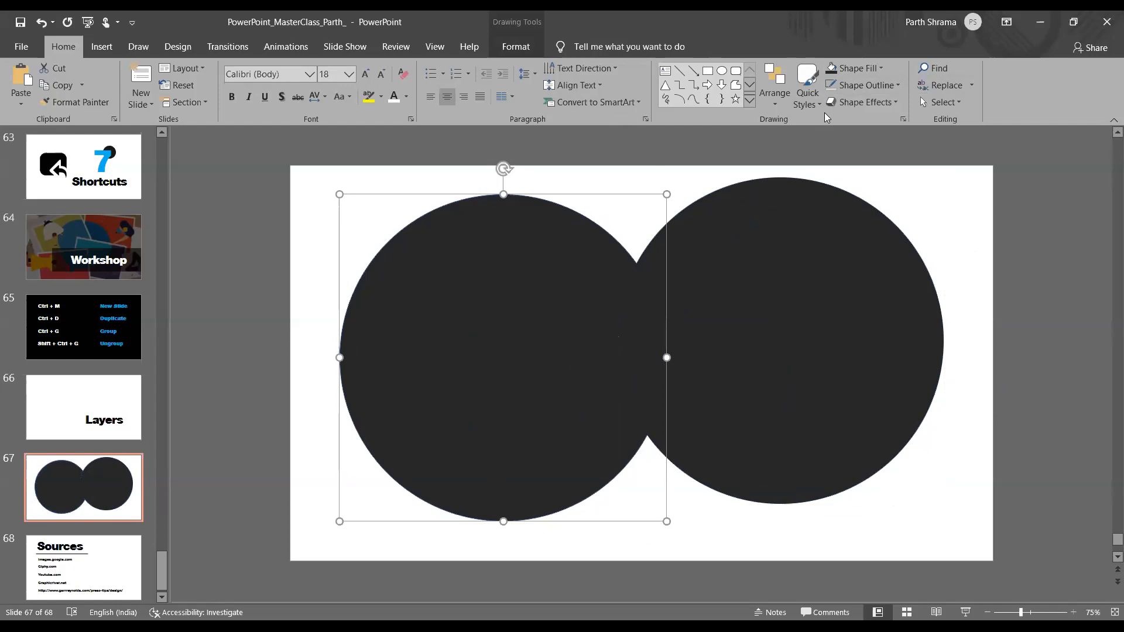
click(768, 323)
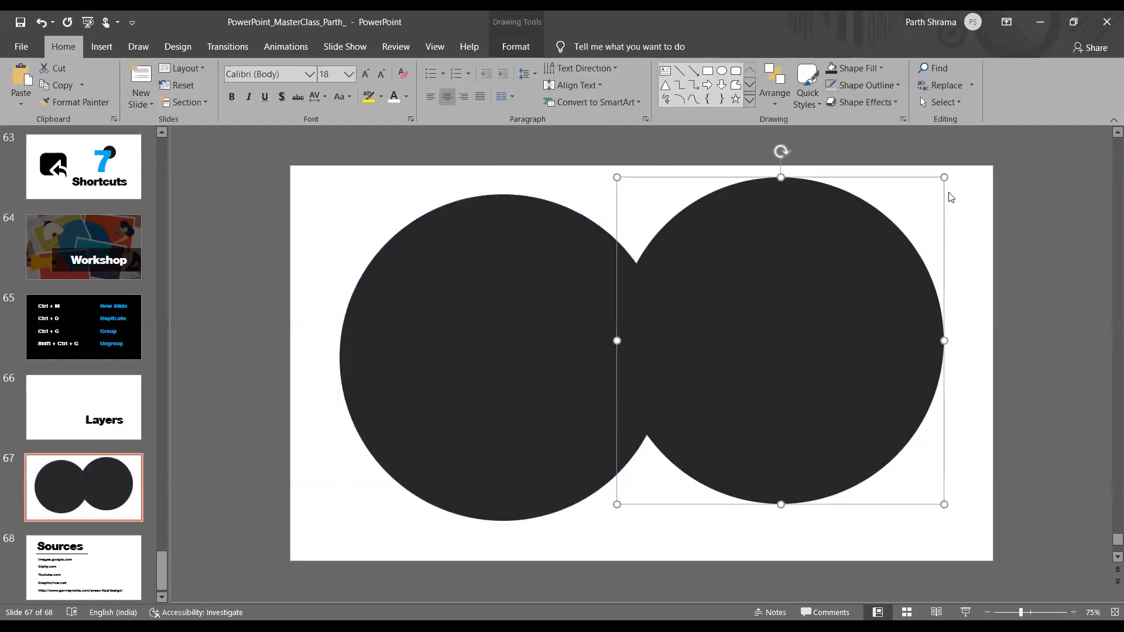
drag(941, 178, 846, 275)
drag(758, 344, 773, 316)
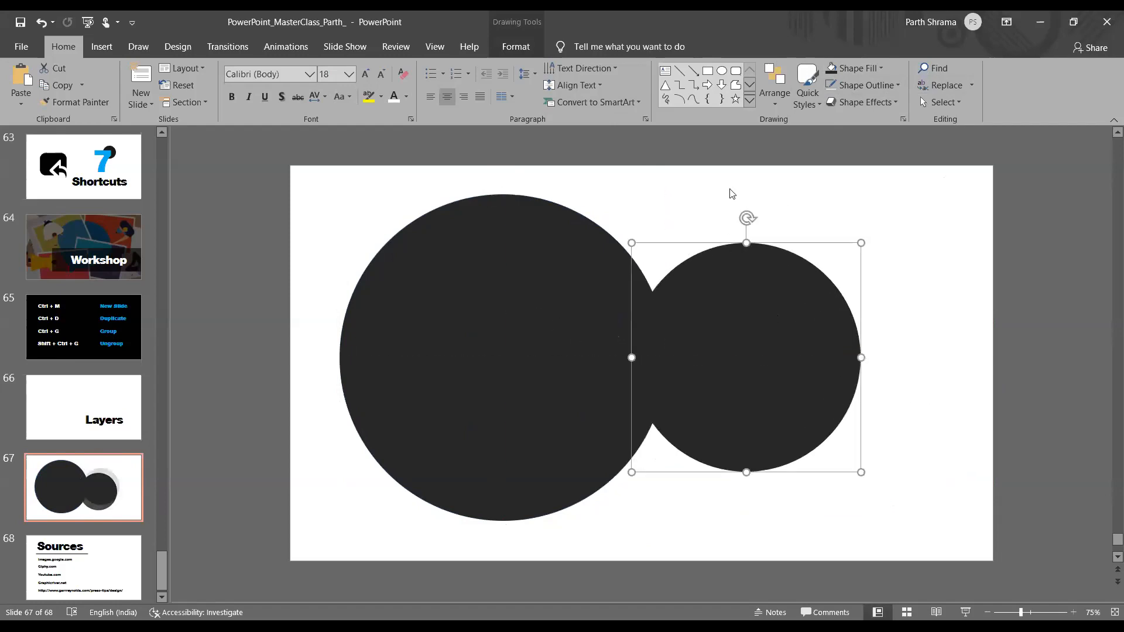
Step: Fill the smaller circle with medium grey and fit it inside the dark circle, leaving a narrow dark rim
click(859, 67)
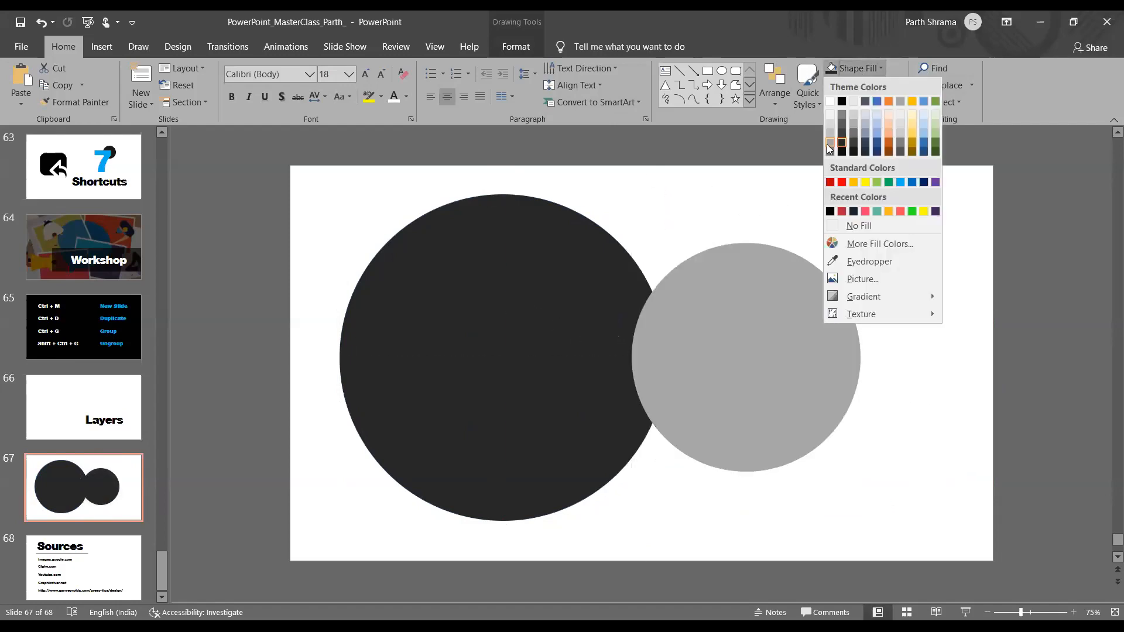
click(830, 144)
drag(572, 371, 514, 360)
drag(617, 241, 653, 211)
mouse_move(389, 475)
mouse_down()
mouse_move(354, 501)
mouse_move(376, 501)
mouse_up()
click(830, 284)
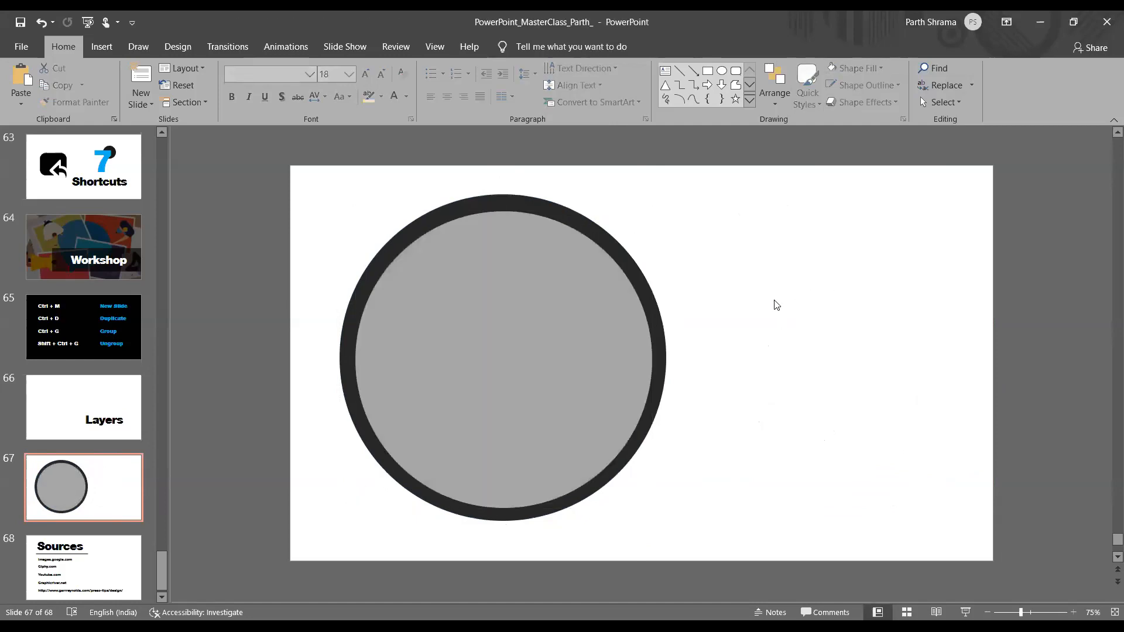
click(593, 355)
click(291, 201)
click(487, 345)
drag(487, 345, 486, 344)
click(254, 228)
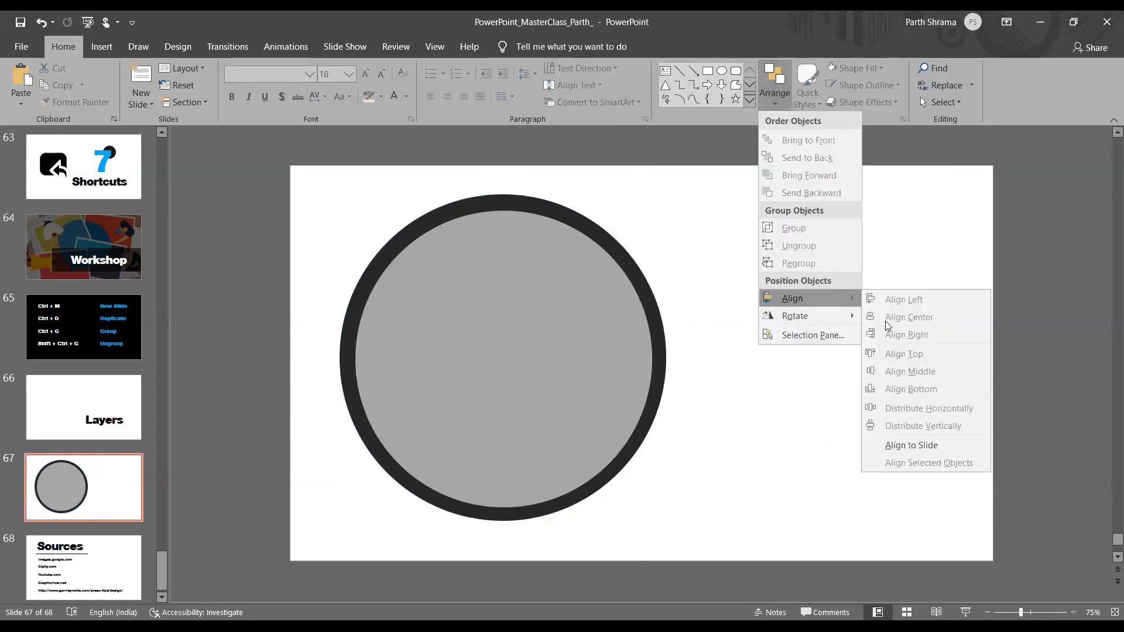
Step: Move both circles to the slide's centre and place a slightly smaller copy of the grey circle to their right
drag(271, 144, 692, 533)
drag(540, 345, 894, 339)
click(669, 322)
mouse_move(980, 230)
mouse_down()
mouse_move(856, 346)
mouse_move(971, 258)
mouse_move(972, 240)
mouse_up()
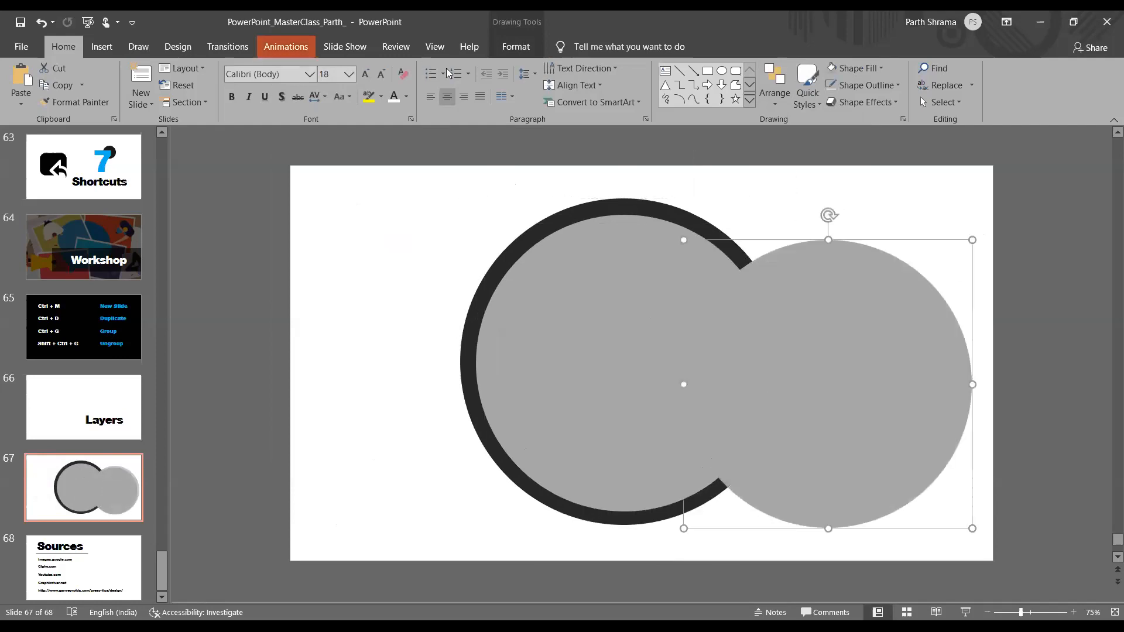
Step: Fill the grey copy with a lighter grey, then shrink it and centre it inside the medium grey circle
click(857, 66)
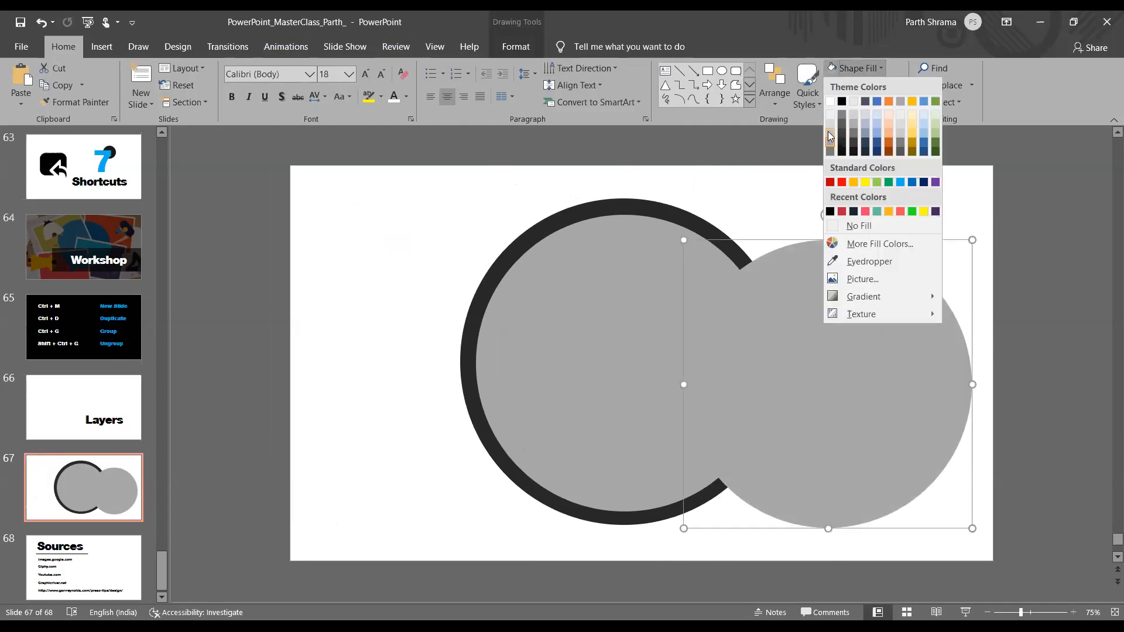
click(829, 135)
drag(858, 320, 657, 299)
drag(773, 221, 740, 252)
drag(645, 310, 660, 294)
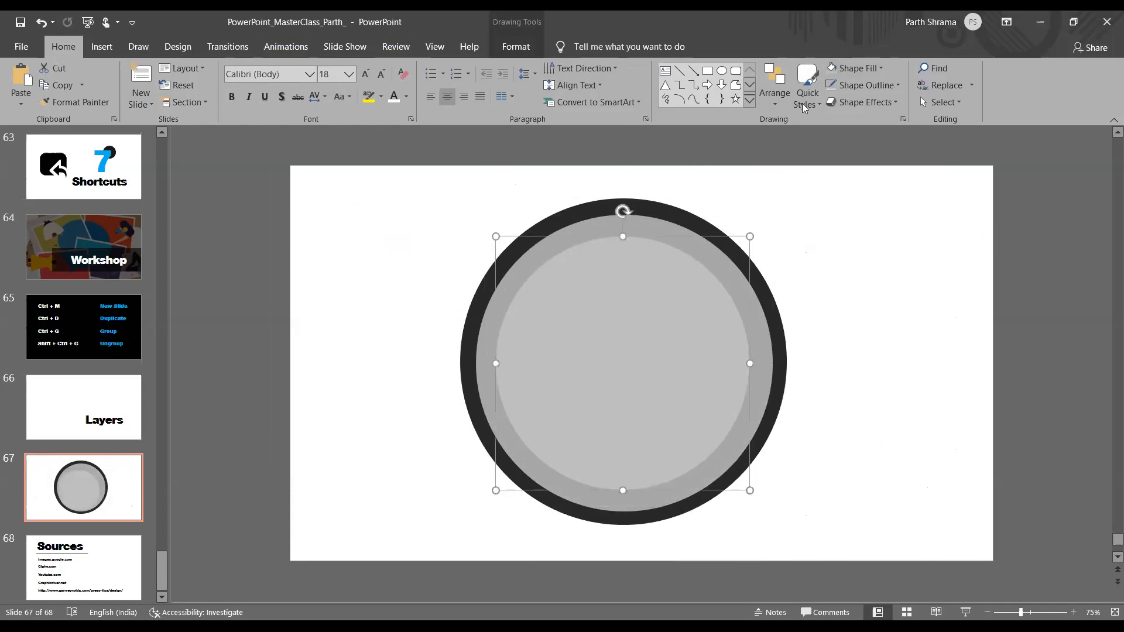
Step: Change the innermost circle's fill to a very light grey and enlarge it slightly to leave a thin medium grey ring
click(843, 69)
click(831, 124)
drag(750, 237, 762, 223)
drag(493, 494, 486, 501)
Step: Align all three circles to each other with Align Center and Align Middle
click(370, 380)
drag(361, 156, 826, 551)
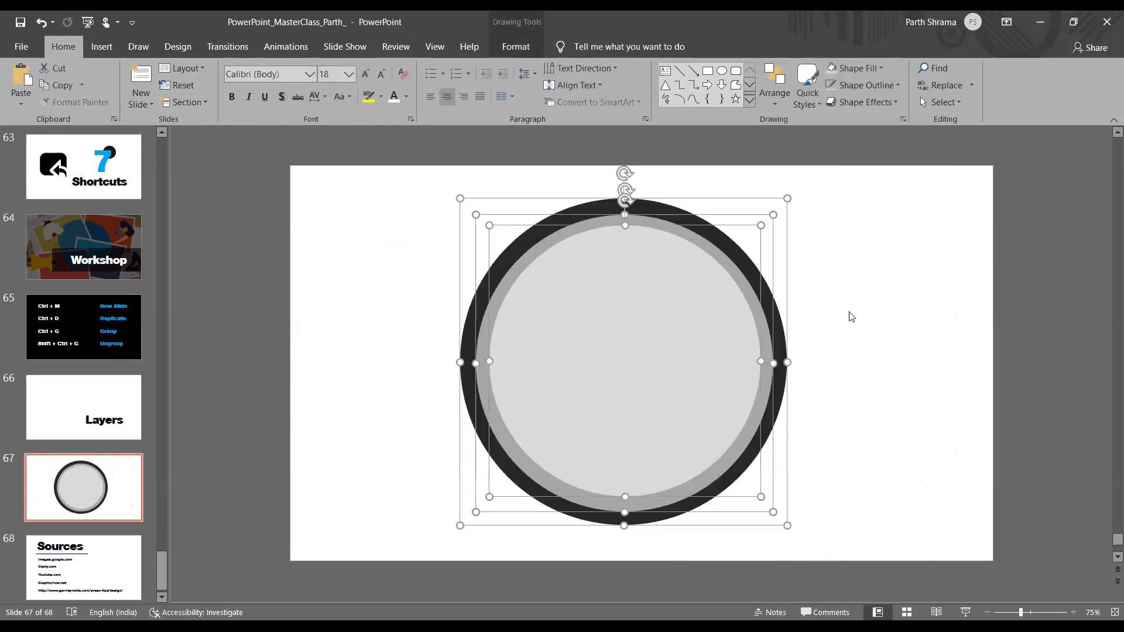
click(783, 109)
mouse_move(831, 299)
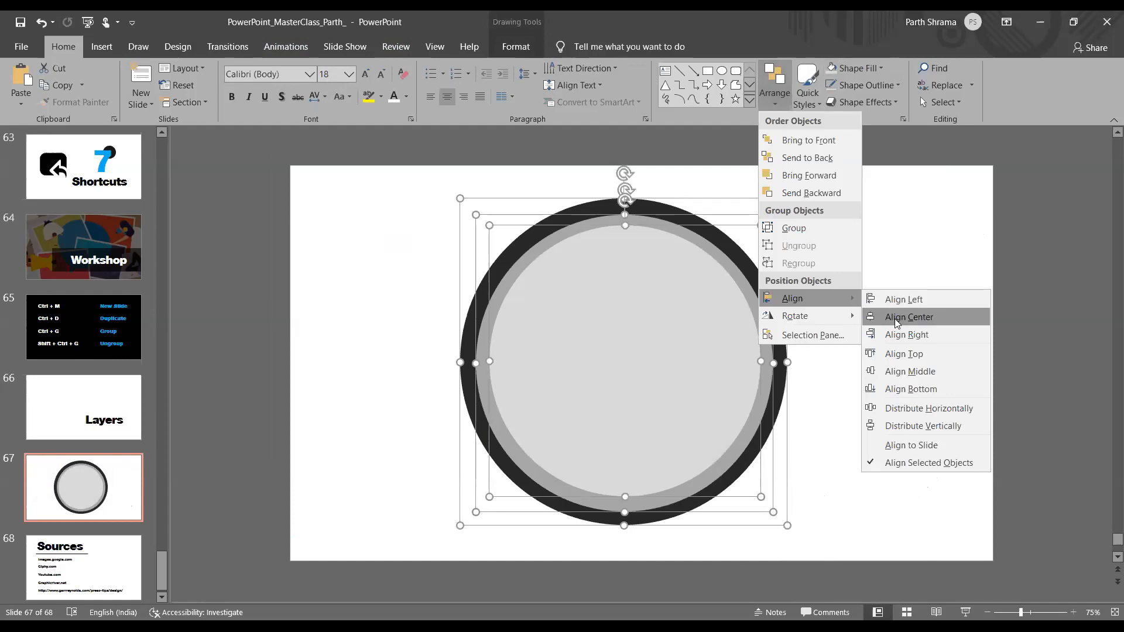
click(897, 319)
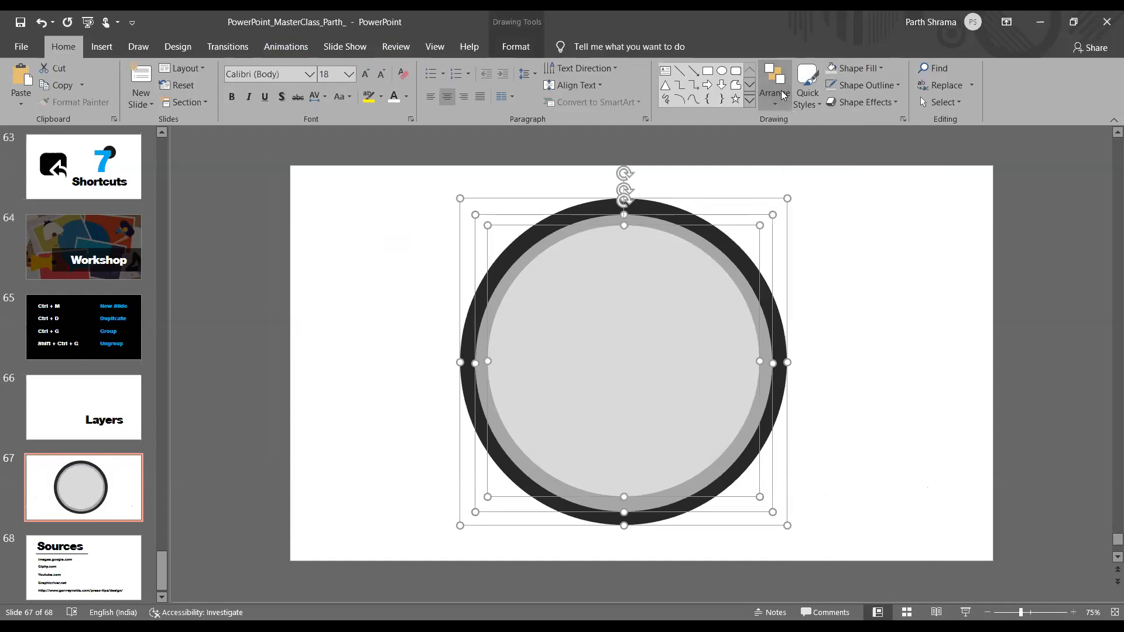
click(783, 96)
mouse_move(820, 298)
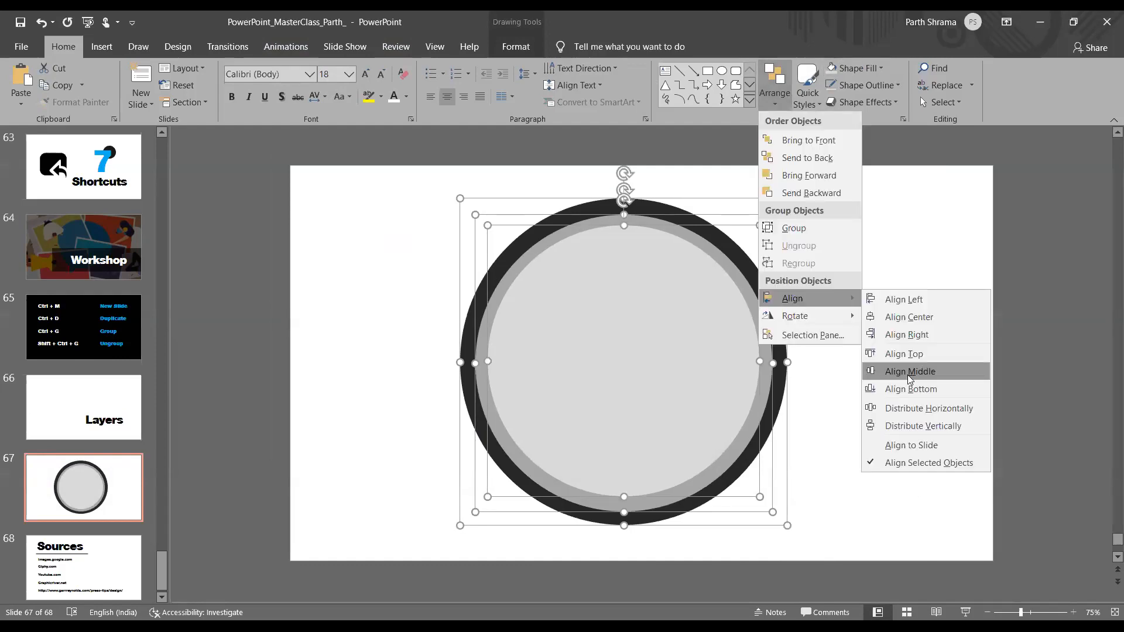
click(909, 373)
click(917, 369)
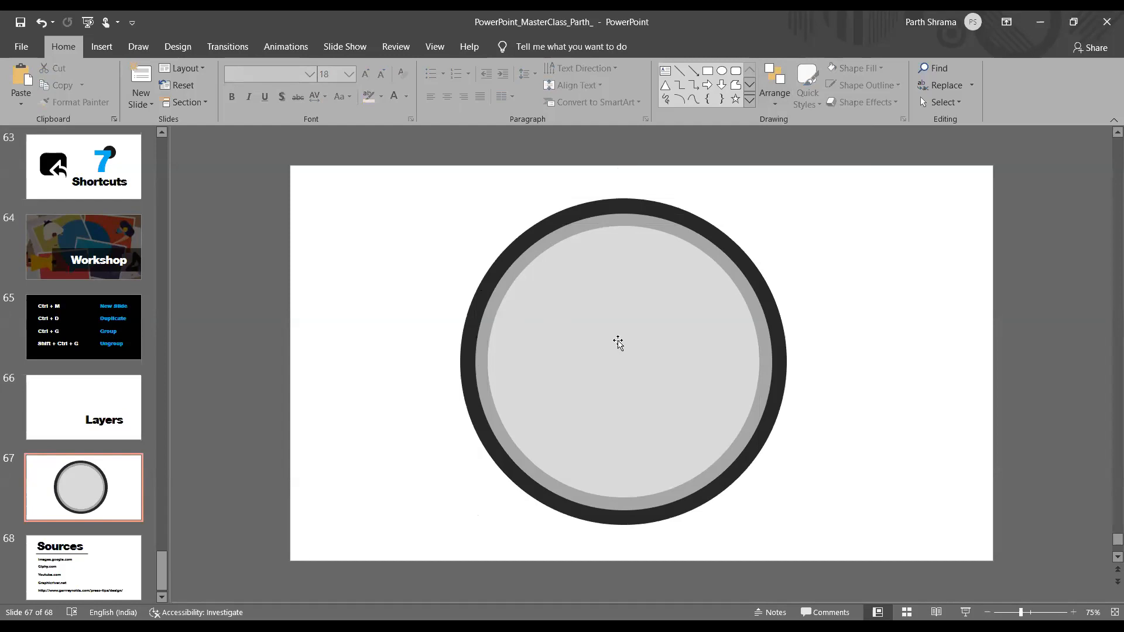
Step: Try sending the lightest circle one layer backward behind the medium grey circle, and undo the change
click(648, 394)
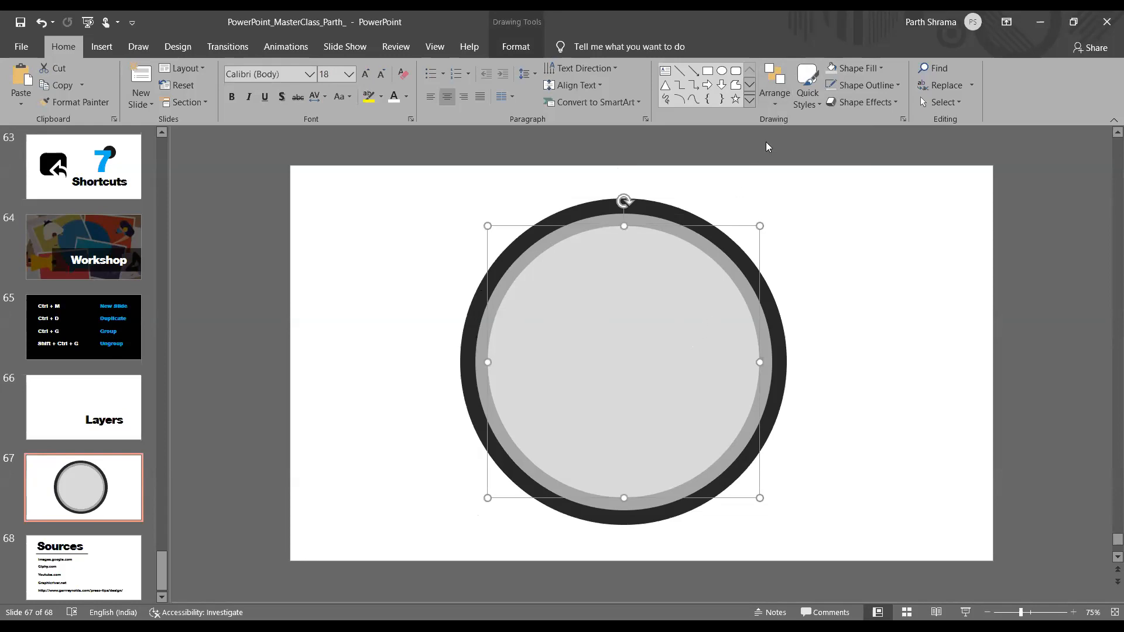
click(767, 109)
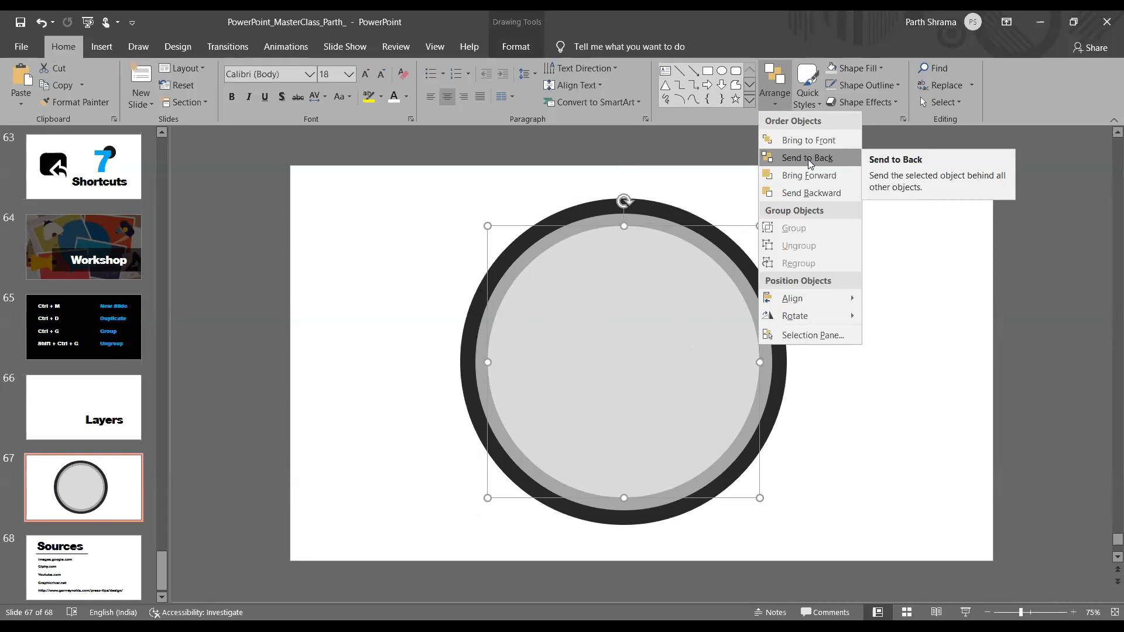
click(818, 198)
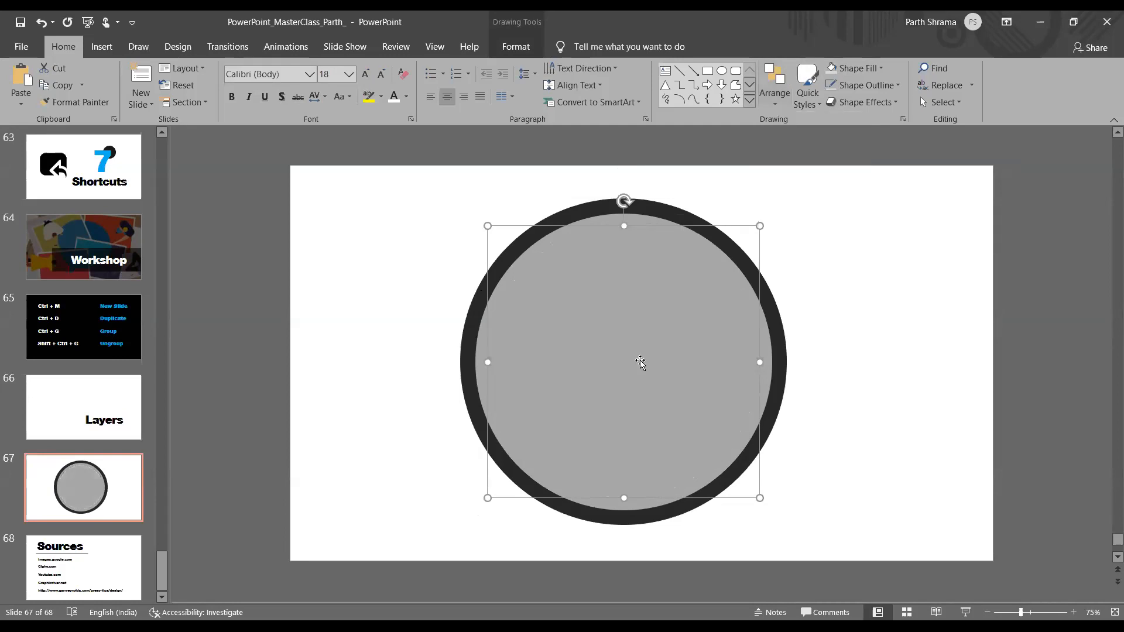
click(922, 284)
click(670, 334)
mouse_move(670, 334)
mouse_down()
mouse_move(893, 310)
mouse_move(690, 326)
mouse_move(674, 342)
mouse_up()
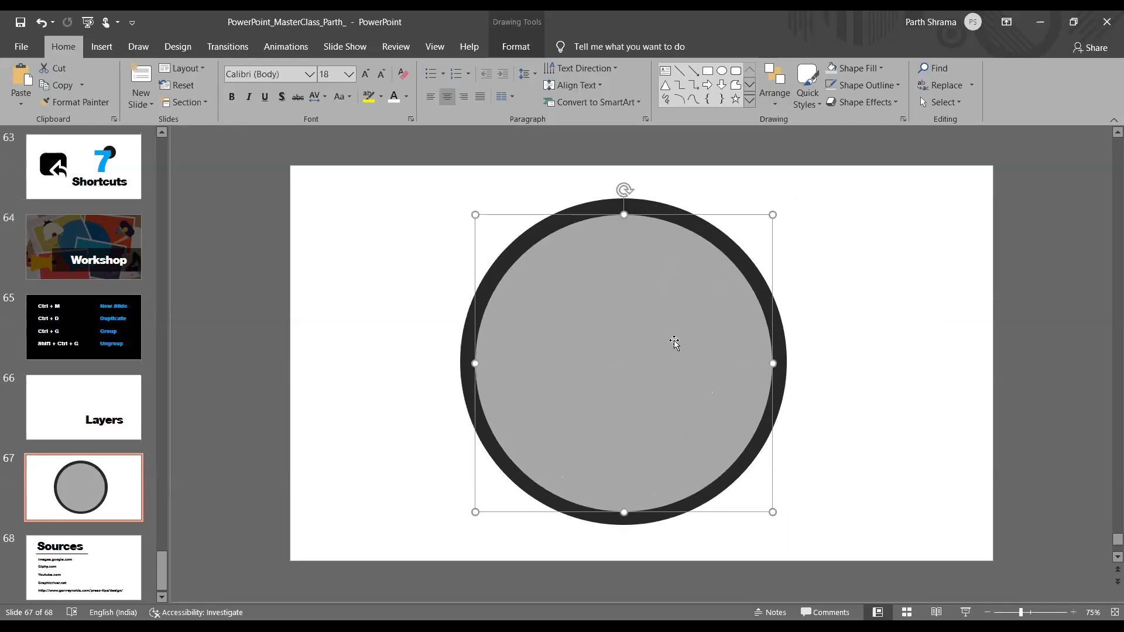
key(ctrl+z)
key(ctrl+z)
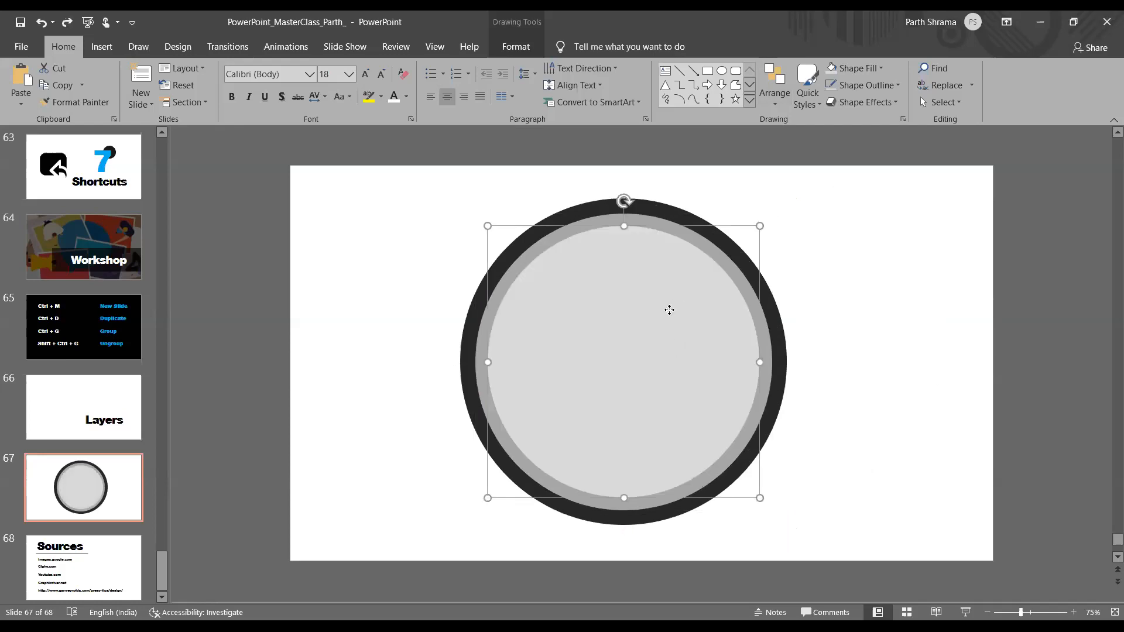
Step: Try sending the lightest circle behind all others and moving the covering circles aside, and undo these changes
click(779, 99)
click(806, 158)
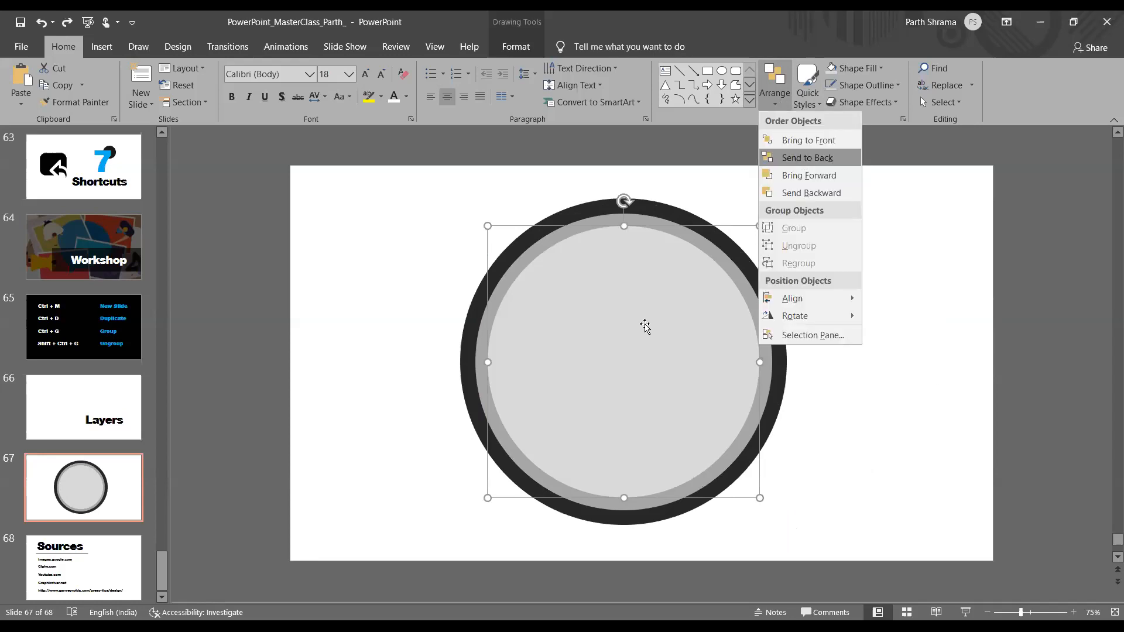
drag(625, 328, 879, 341)
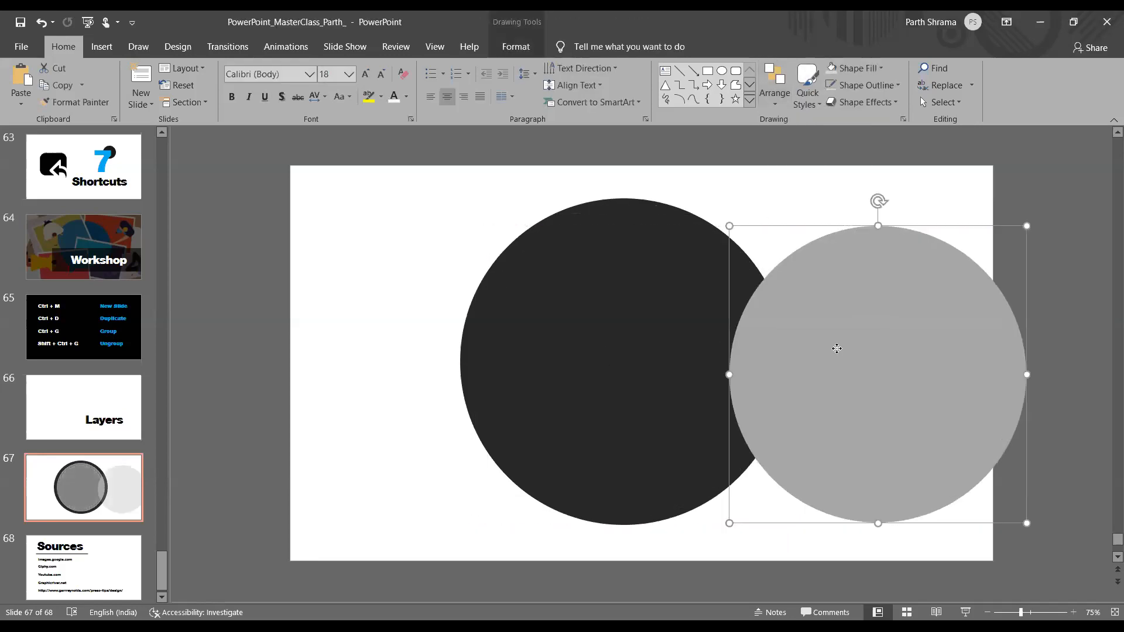
drag(574, 356, 875, 347)
key(ctrl+z)
key(ctrl+z)
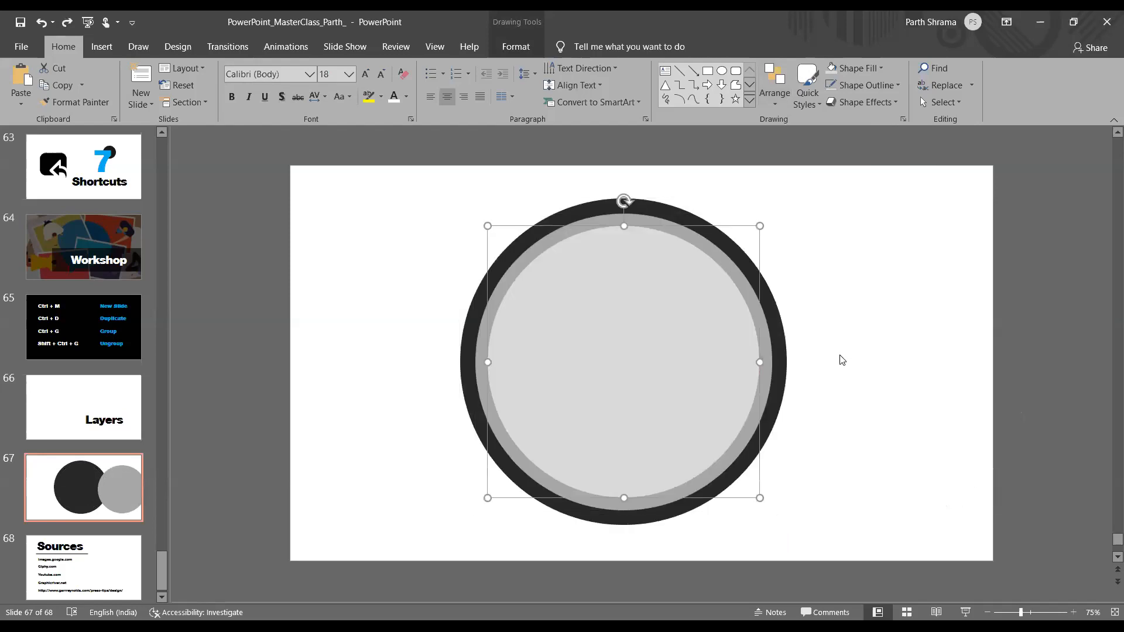
Step: Select all three concentric circles and move them together to the slide's left side
click(835, 324)
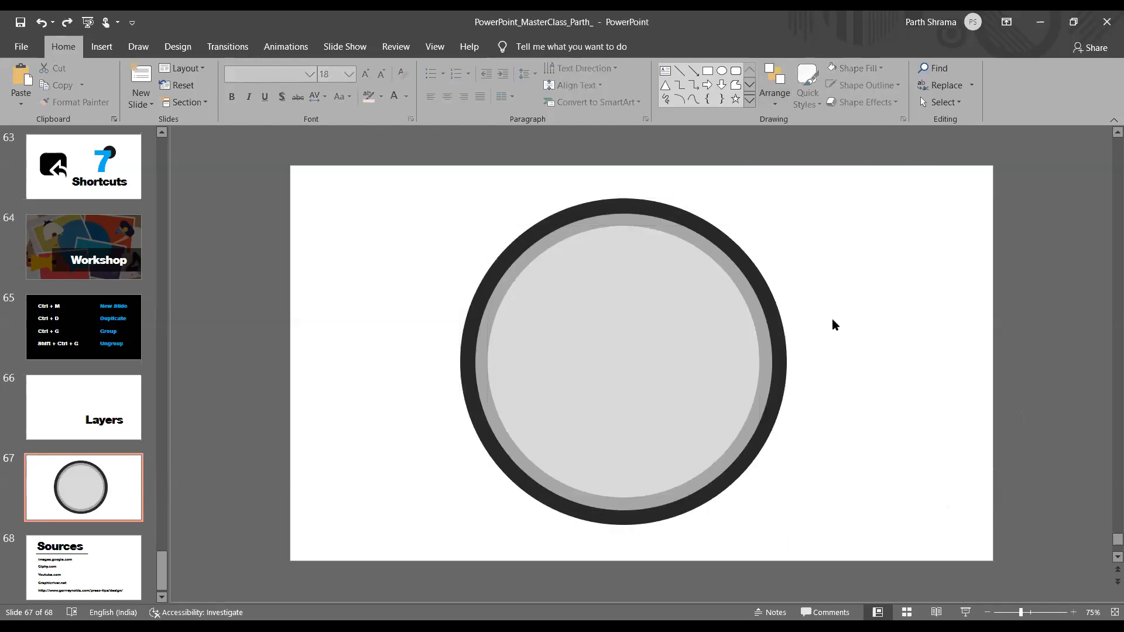
click(588, 318)
key(Escape)
click(588, 319)
drag(826, 186, 319, 576)
drag(585, 406, 408, 378)
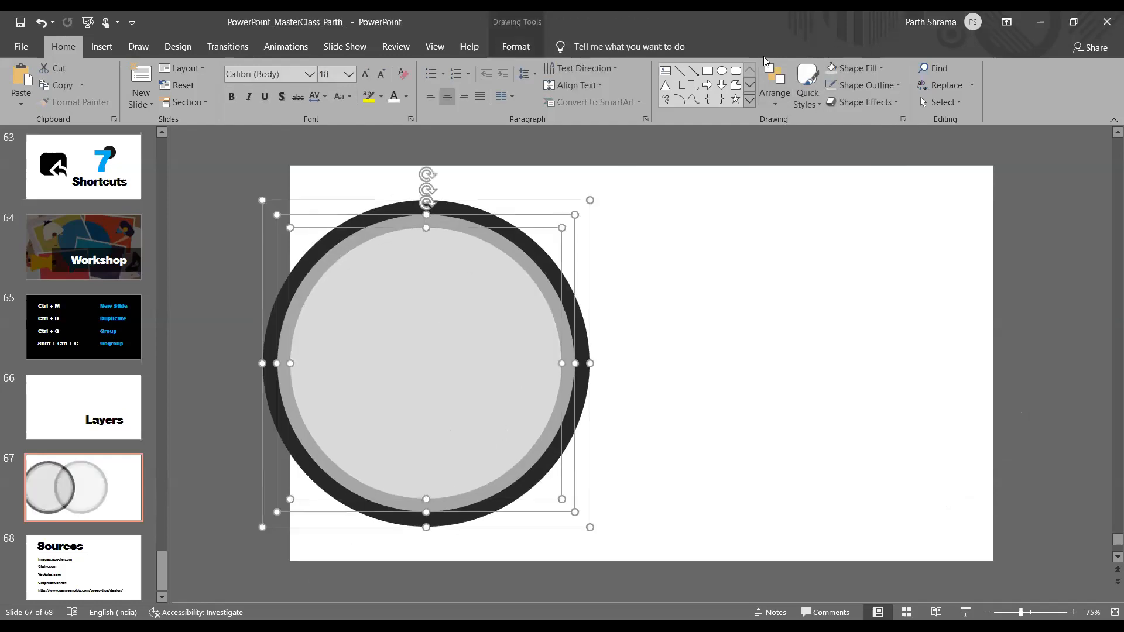
Step: Draw a circle about 8.6 cm across on the empty right half of the slide and fill it with light blue
click(721, 71)
drag(717, 258, 893, 410)
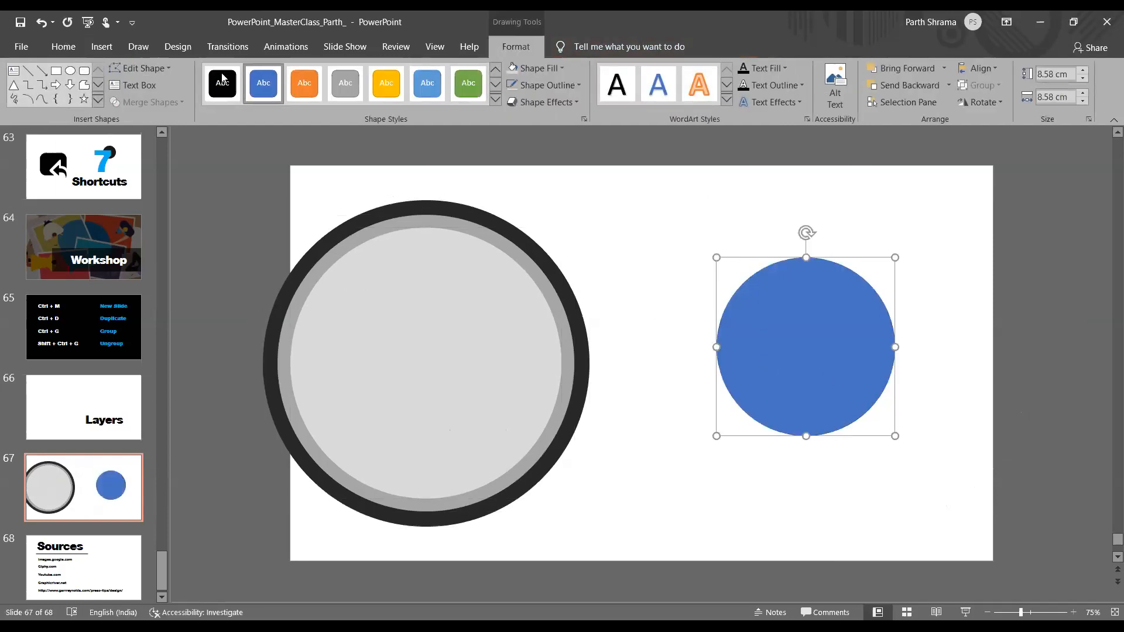
click(63, 47)
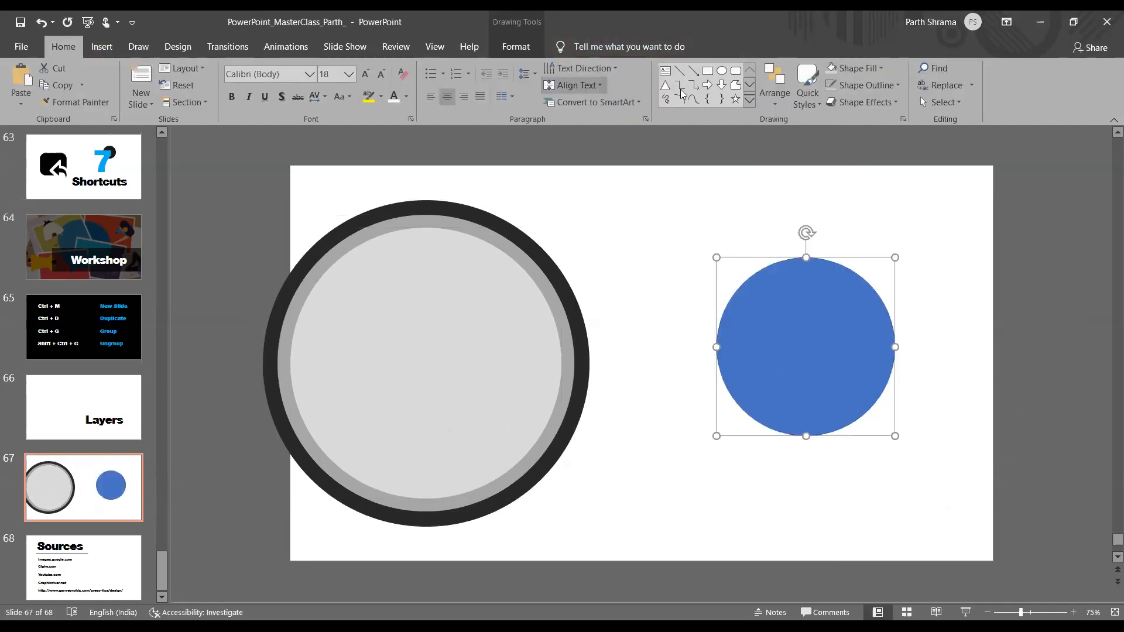
click(854, 71)
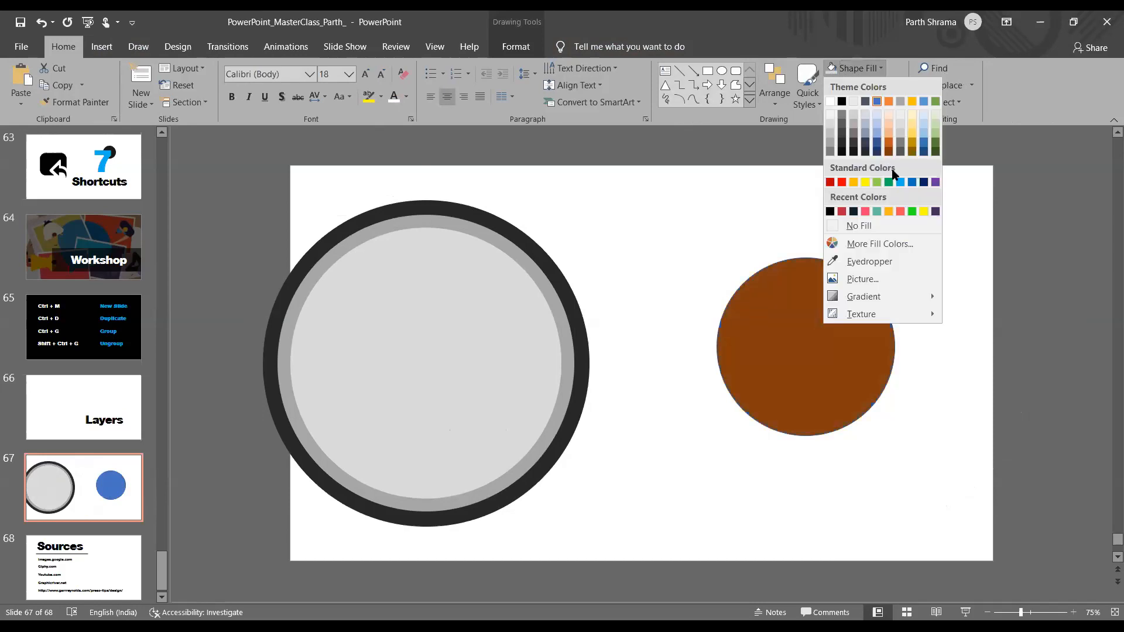
click(900, 183)
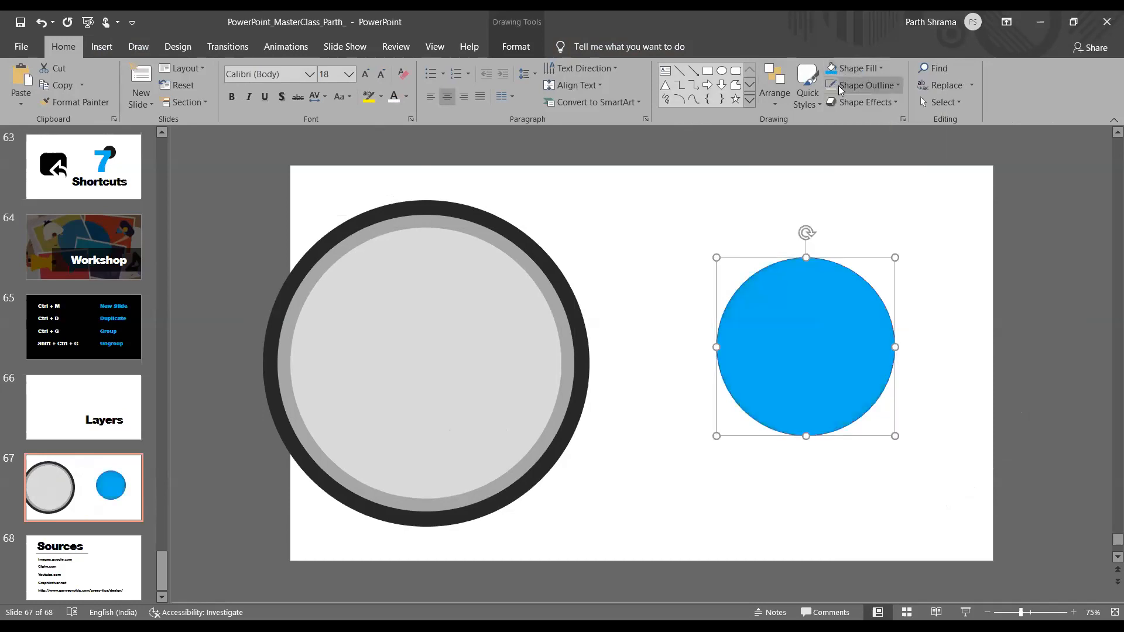
Step: Move the blue circle closer to the ringed circles and enlarge it to about one and a half times its size
drag(855, 333, 771, 348)
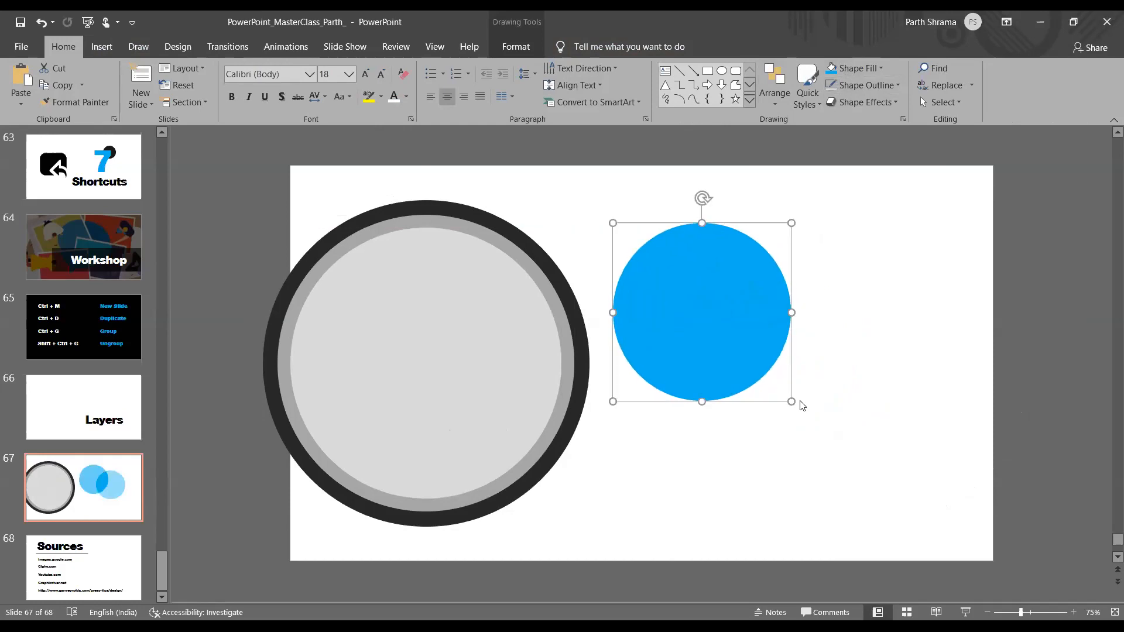
drag(792, 399, 879, 489)
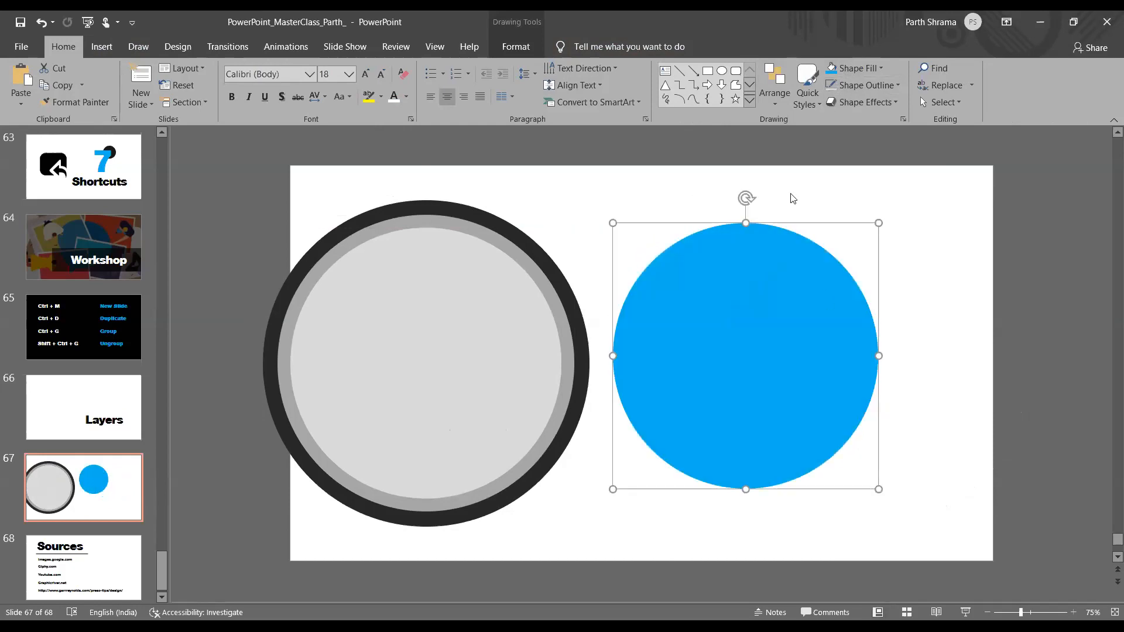
Step: Duplicate the blue circle, shrink the copy to about two thirds of its size and place it over the original's upper right
key(ctrl+d)
drag(793, 308, 900, 289)
drag(989, 215, 912, 296)
drag(866, 344, 898, 248)
Step: Fill the smaller circle with standard orange, enlarge it slightly and centre it vertically over the blue circle's right part
click(863, 66)
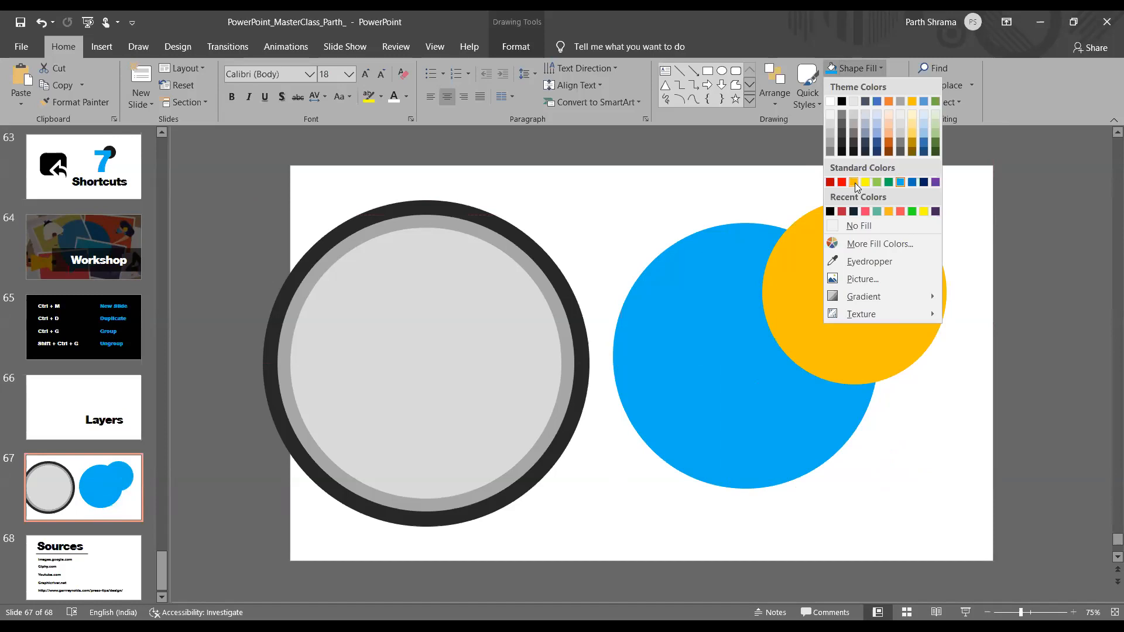
click(855, 183)
drag(867, 240, 817, 327)
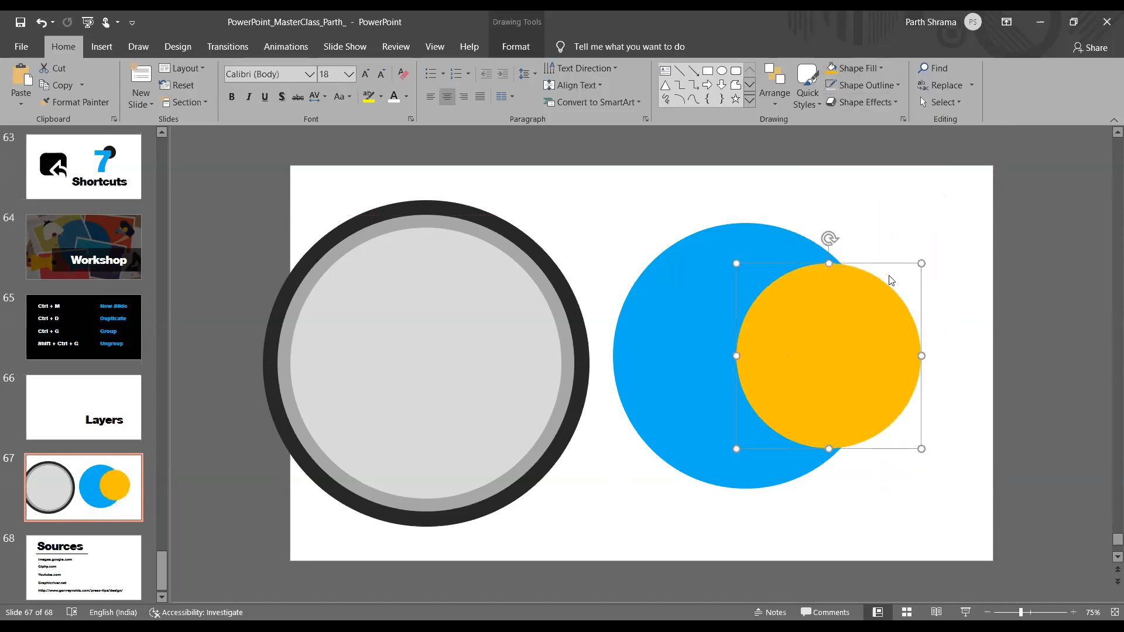
drag(923, 265, 958, 227)
drag(869, 314, 861, 312)
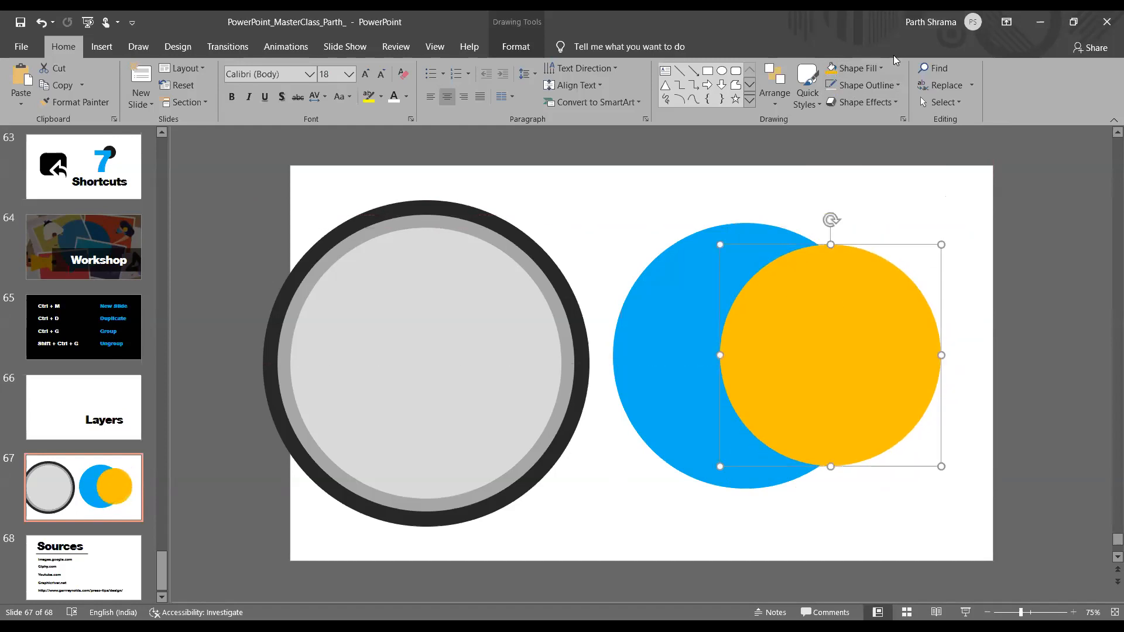
Step: Set the orange circle's fill transparency to 40%
click(871, 70)
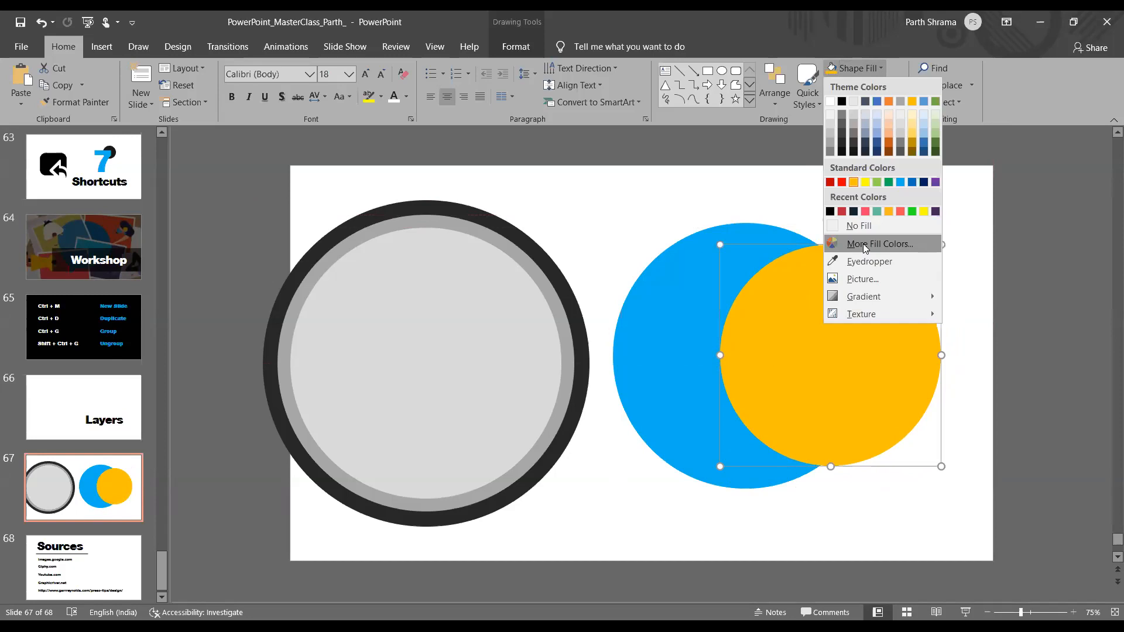
click(864, 244)
drag(212, 419, 230, 419)
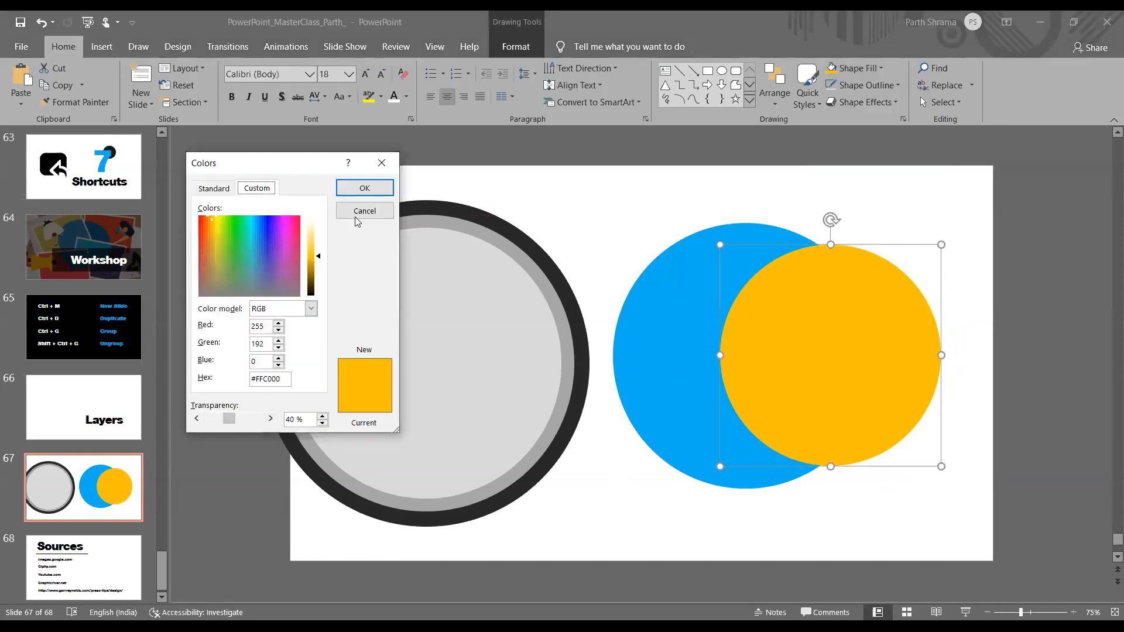
click(363, 188)
key(Escape)
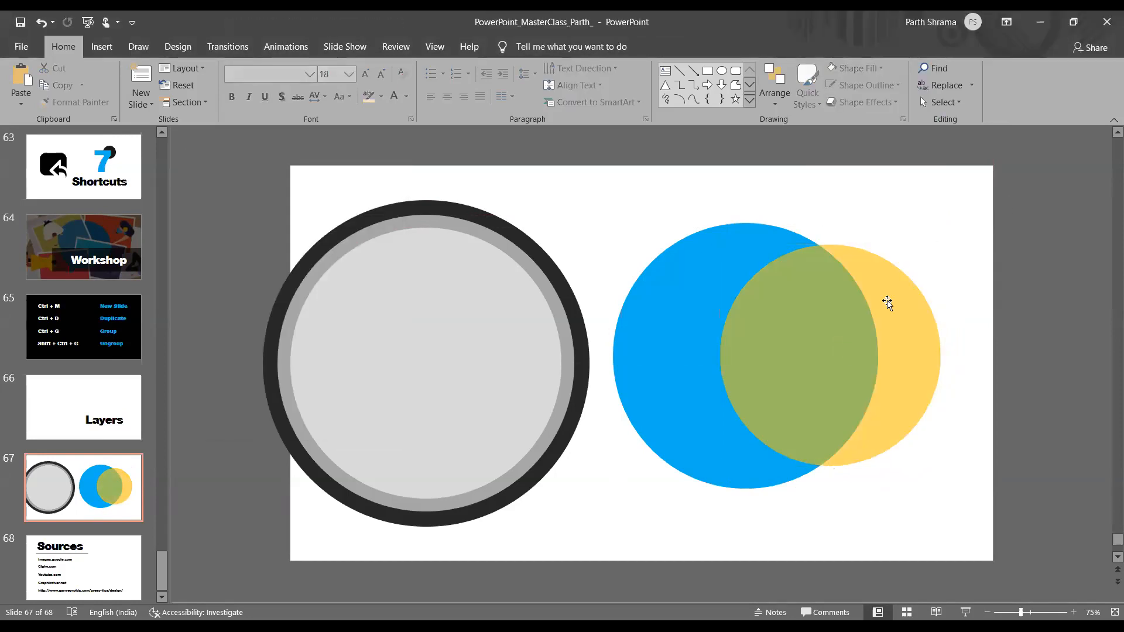
Step: Send the translucent orange circle to the back, behind the blue circle
click(680, 333)
click(827, 368)
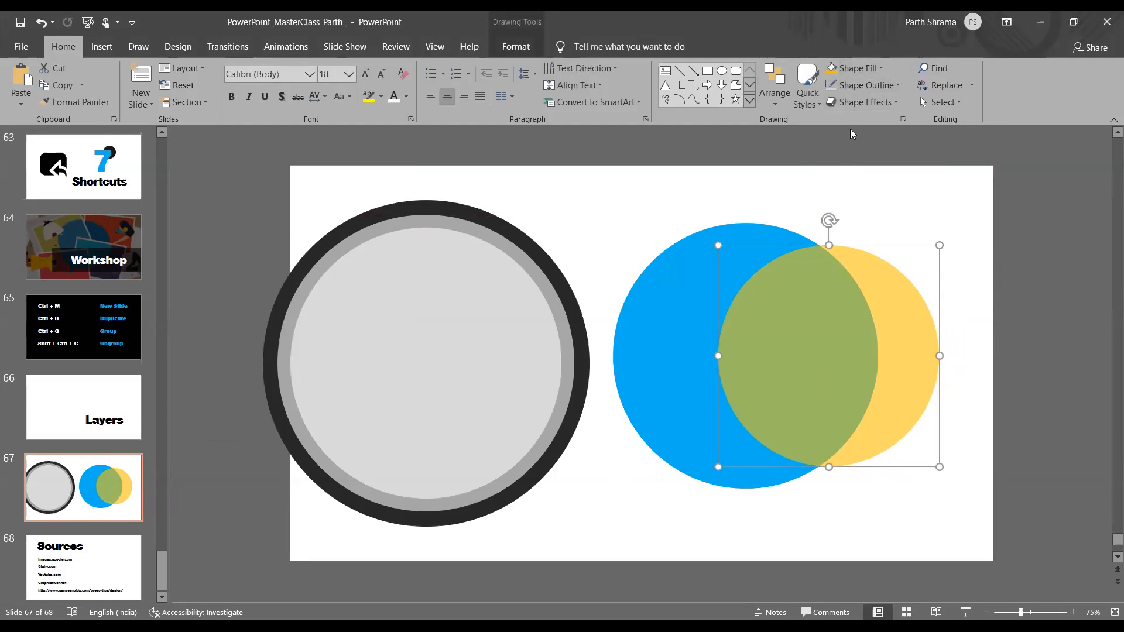
click(784, 100)
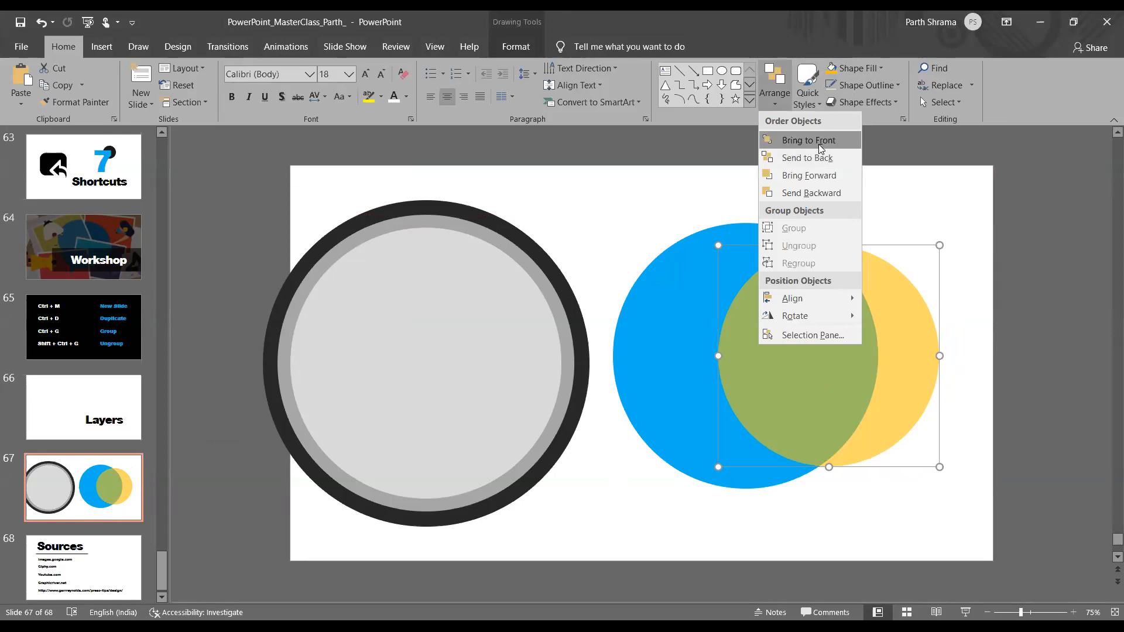
click(820, 145)
click(742, 237)
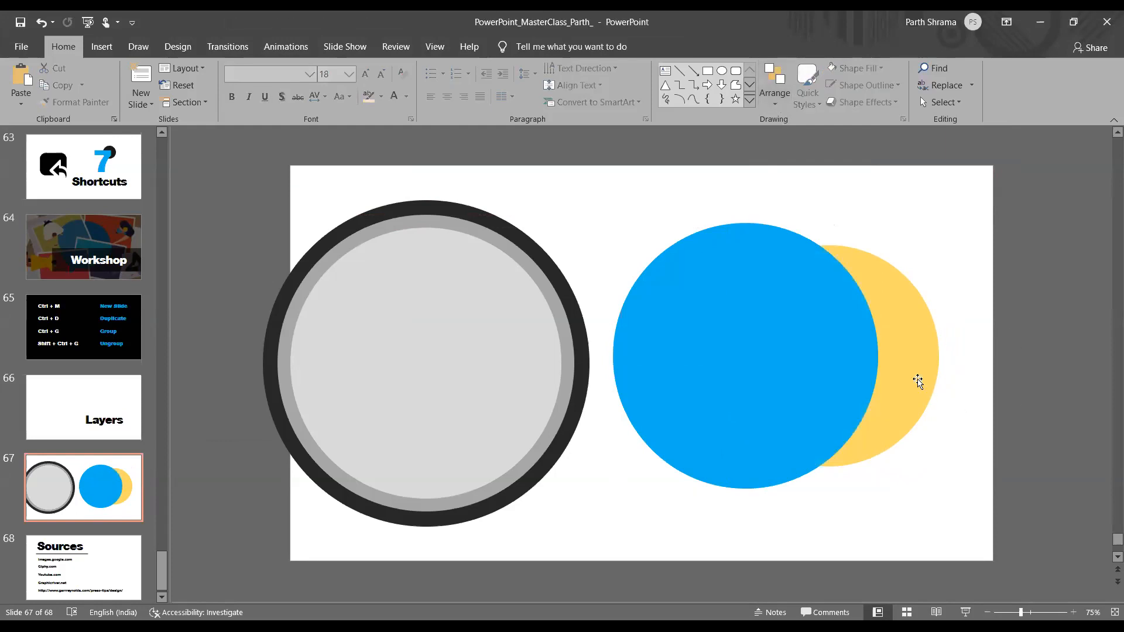
Step: Duplicate the orange circle, placing one at the blue circle's top and one at its lower right, and send the front copy to the back
click(907, 369)
drag(908, 369, 954, 380)
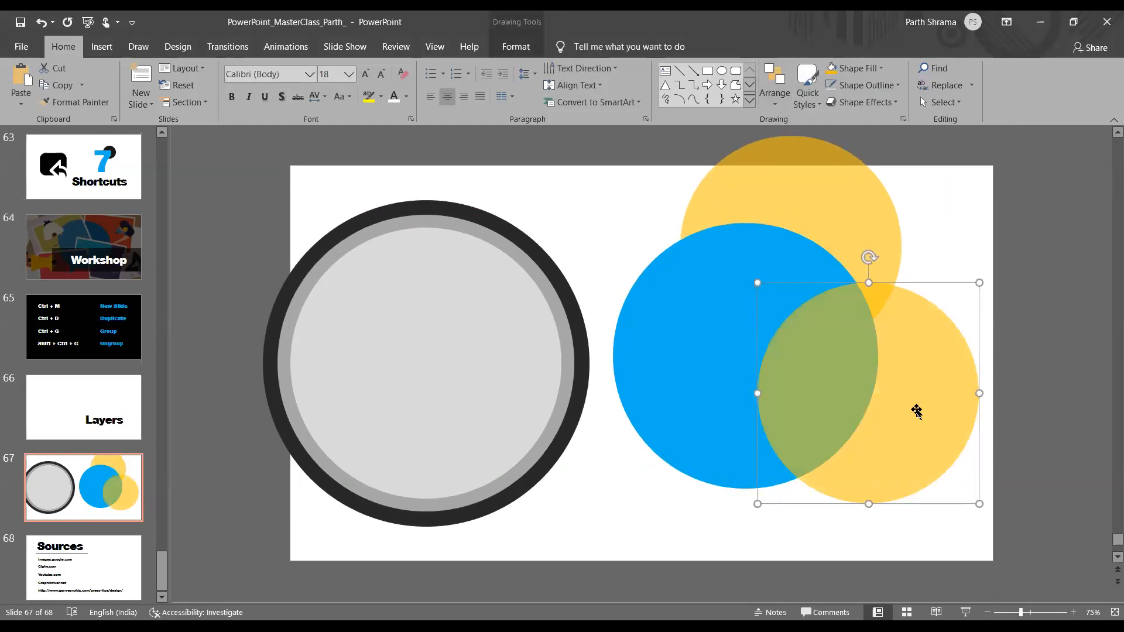
click(770, 106)
click(802, 154)
click(957, 237)
Step: Fill the upper orange circle with the recent coral red and move the red and orange circles closer to the blue one
click(816, 191)
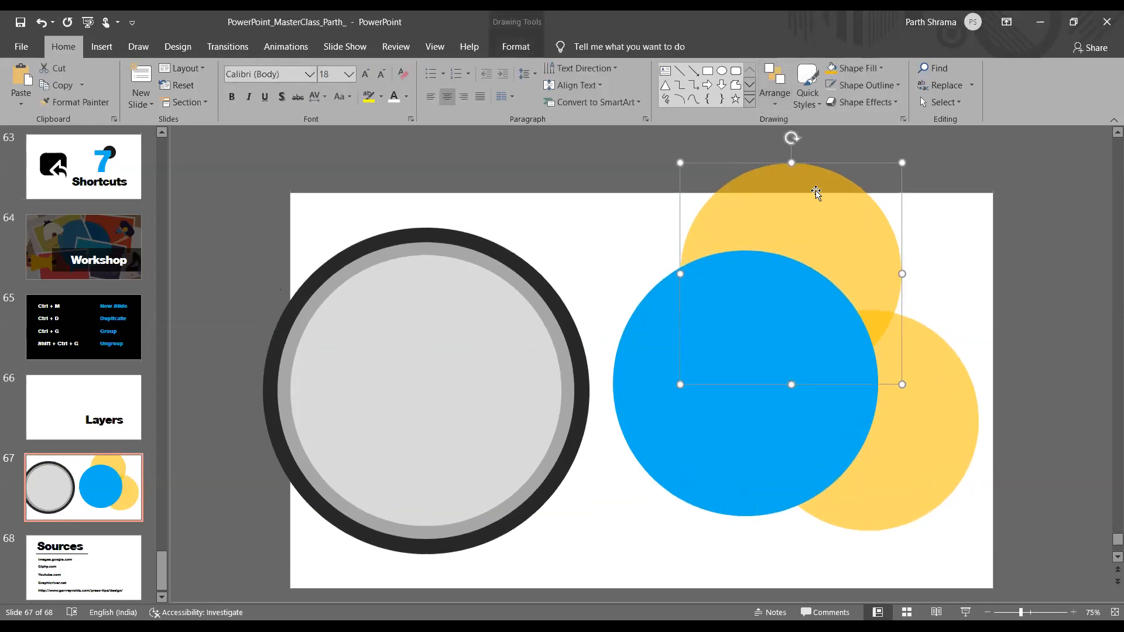
click(861, 68)
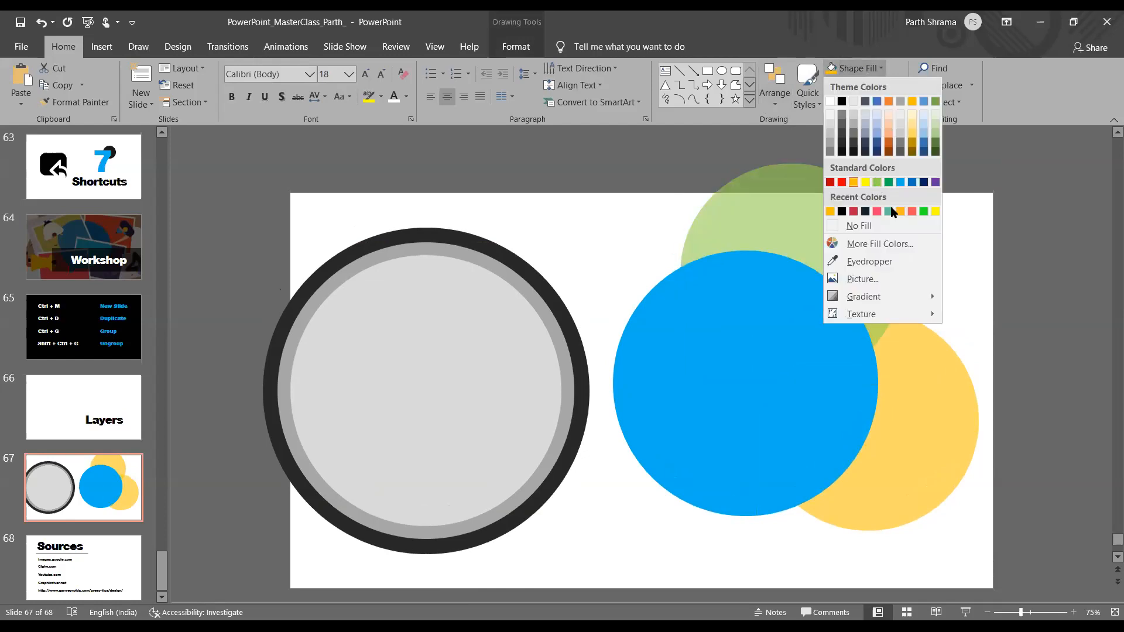
click(912, 212)
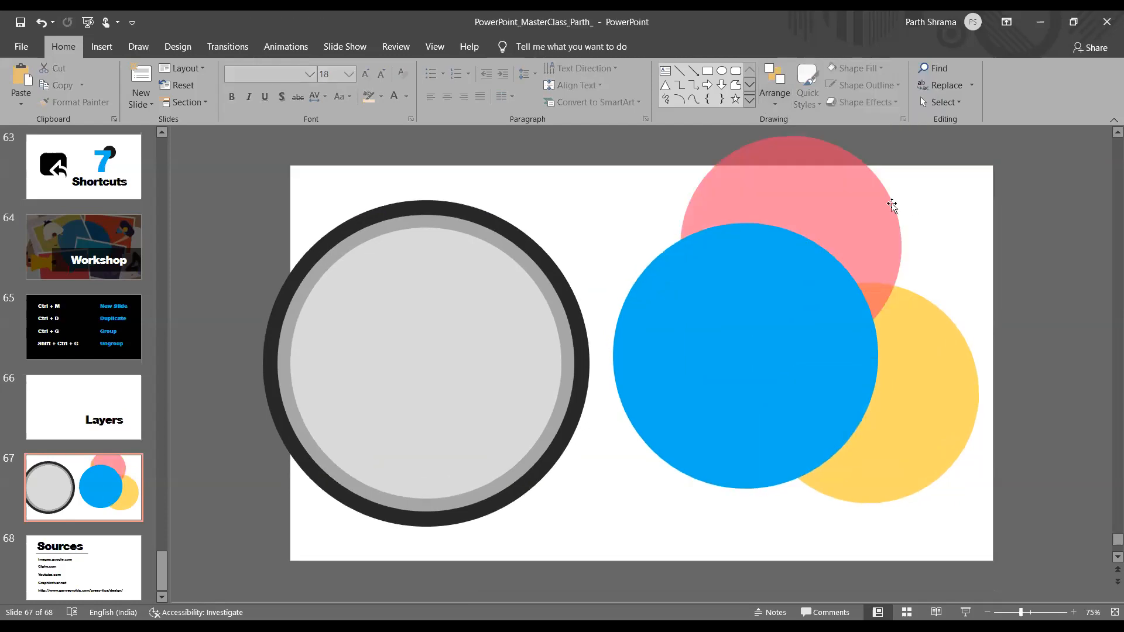
click(873, 270)
drag(929, 391, 911, 387)
Step: Fill the large blue circle with coral red #FF4062 and set its transparency to 40%
click(700, 251)
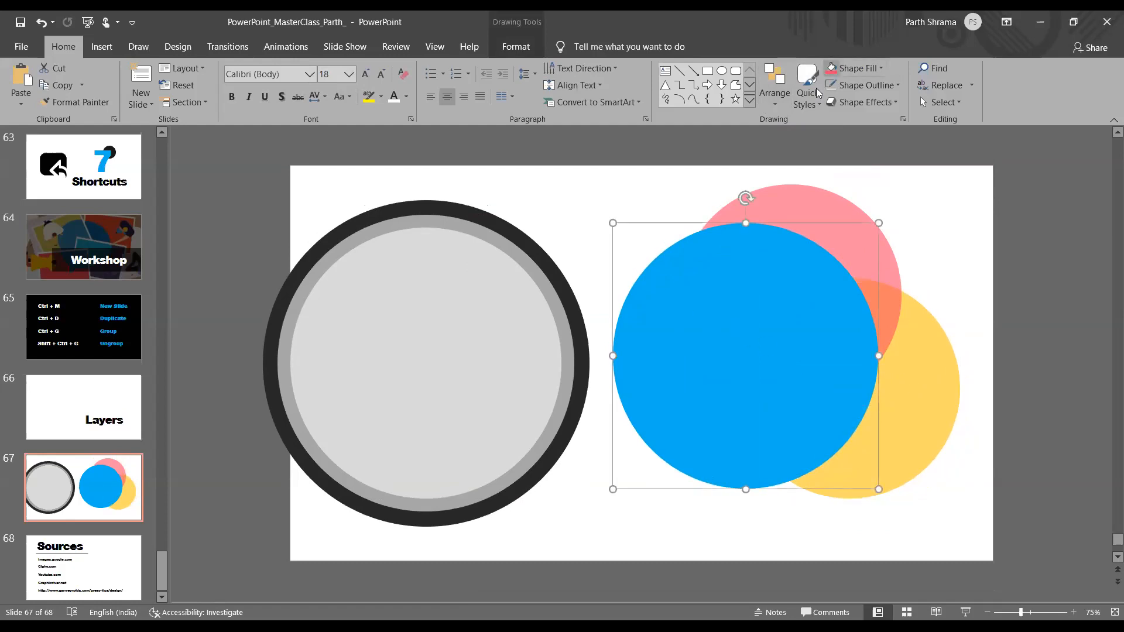
click(881, 68)
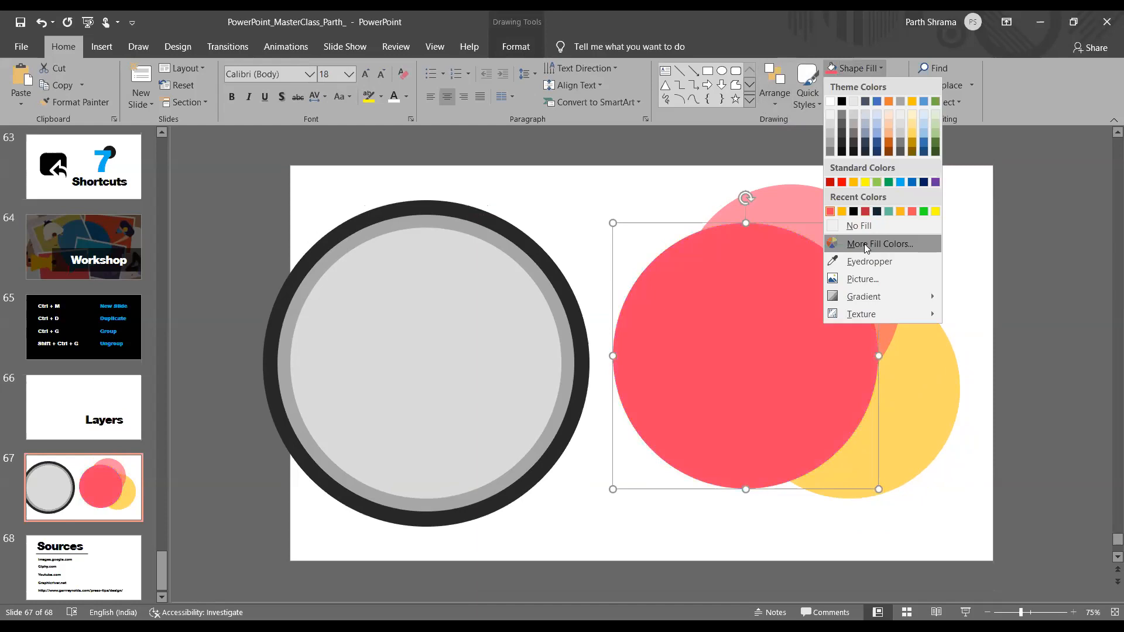
click(864, 244)
click(249, 418)
click(249, 418)
click(249, 418)
click(248, 418)
click(373, 192)
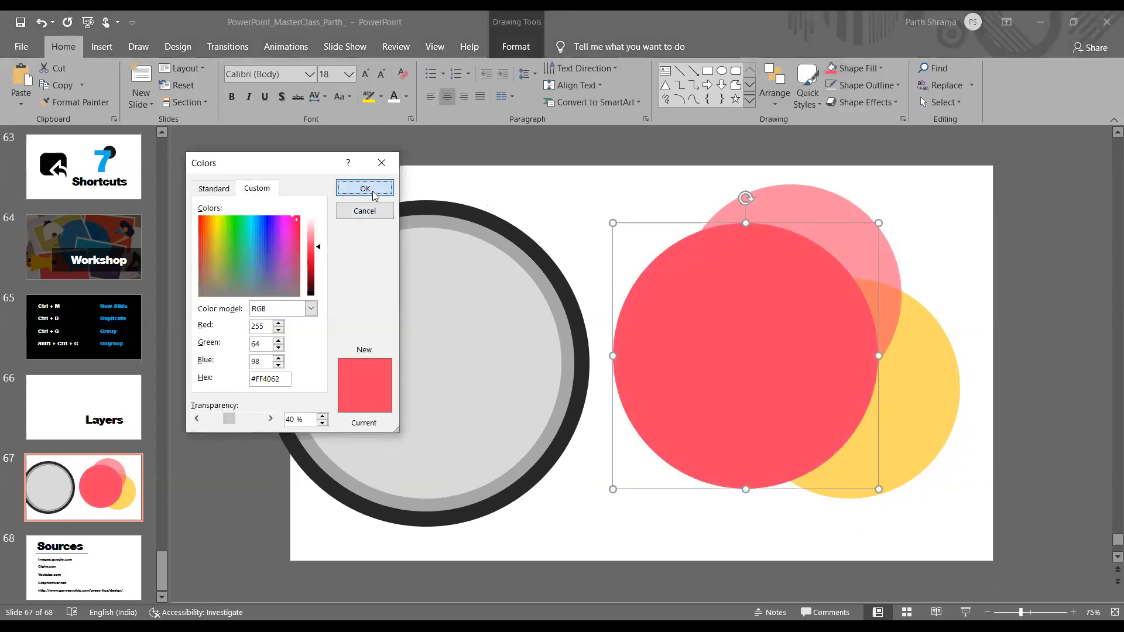
Step: Fill the large translucent circle with standard light blue
click(620, 162)
click(666, 298)
click(866, 71)
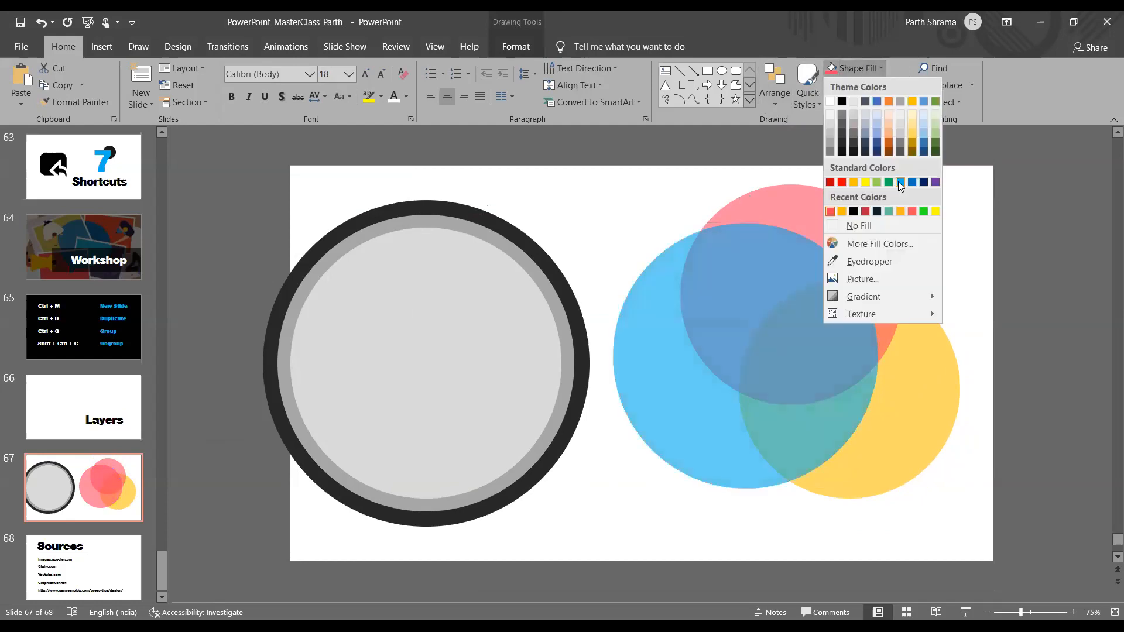
click(898, 182)
Step: Select the blue, red and orange circles, scale them down together to about two thirds and centre them on the slide's right half
mouse_move(961, 167)
mouse_down()
mouse_move(683, 465)
mouse_move(614, 513)
mouse_up()
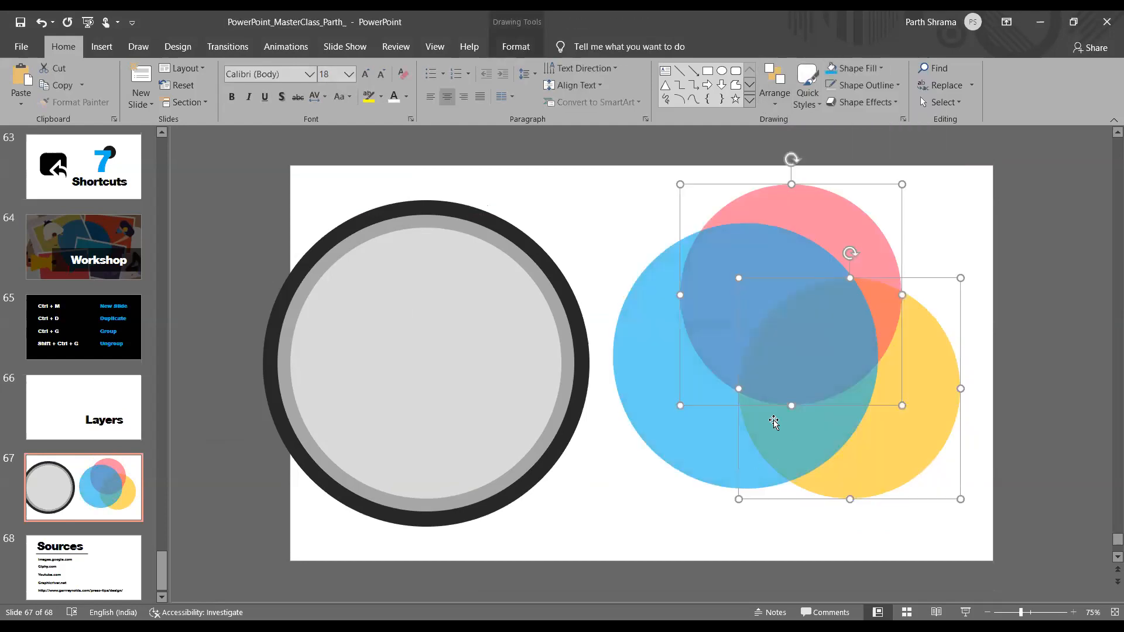
shift+click(623, 412)
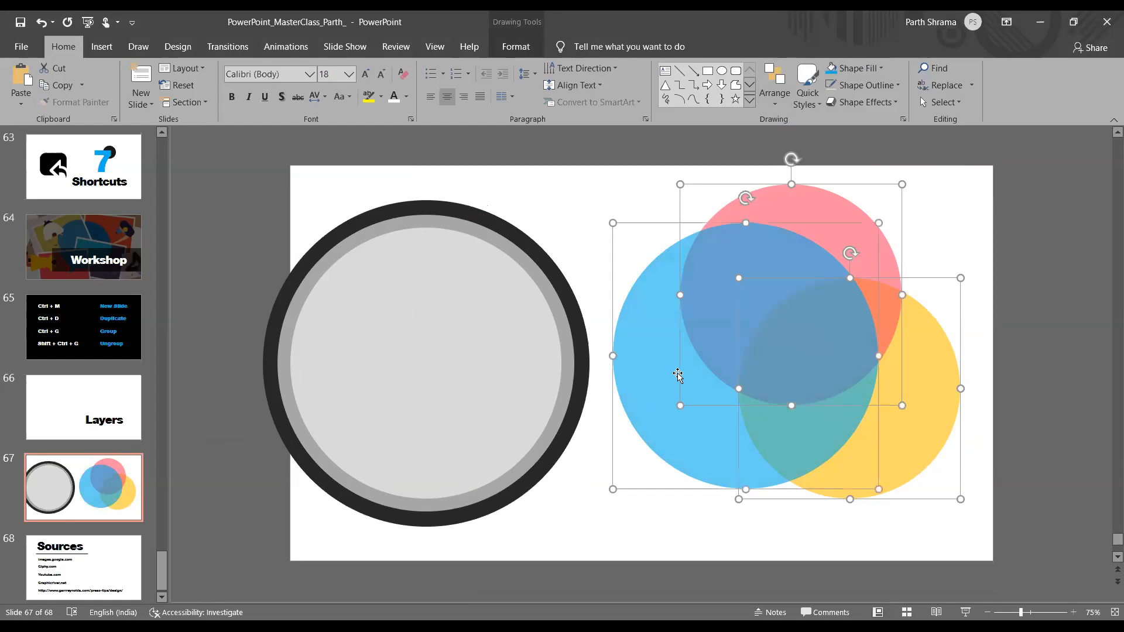
drag(873, 219, 788, 308)
drag(714, 366, 774, 331)
click(944, 313)
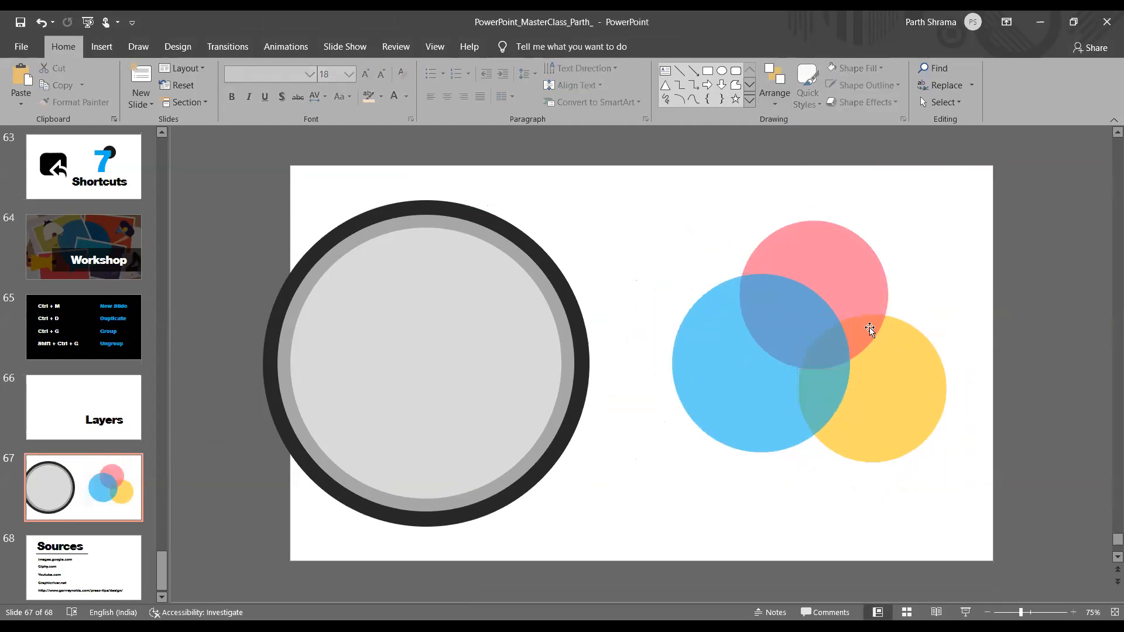
Step: Shift the blue circle right and down over the red and orange ones, checking the shortcut list on slide 65 in between
drag(771, 369, 793, 364)
click(102, 343)
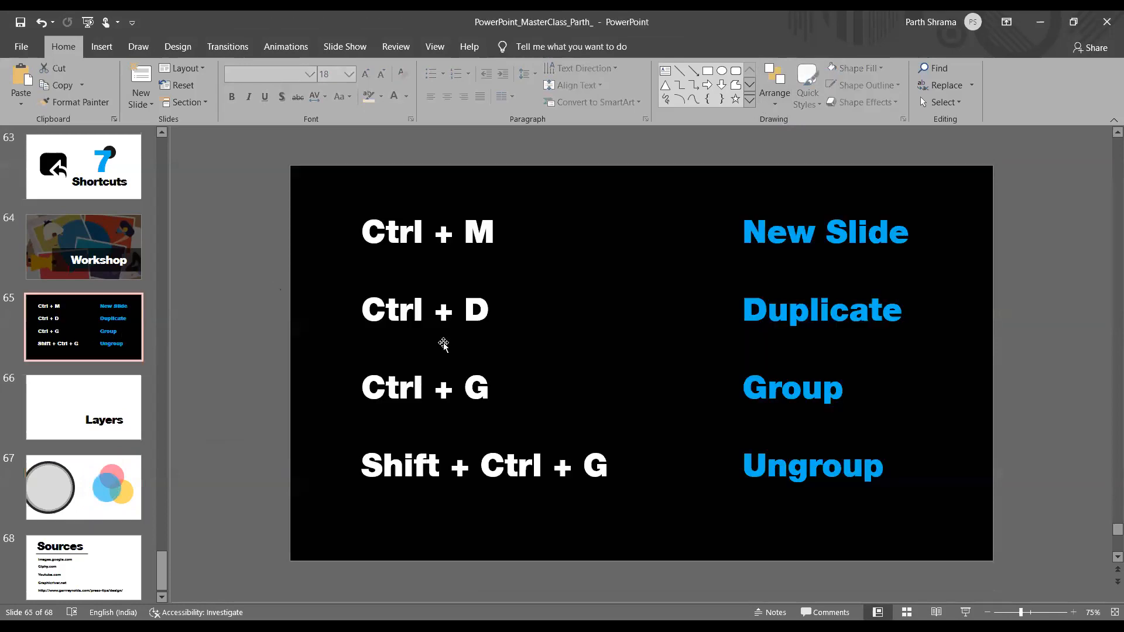
click(51, 466)
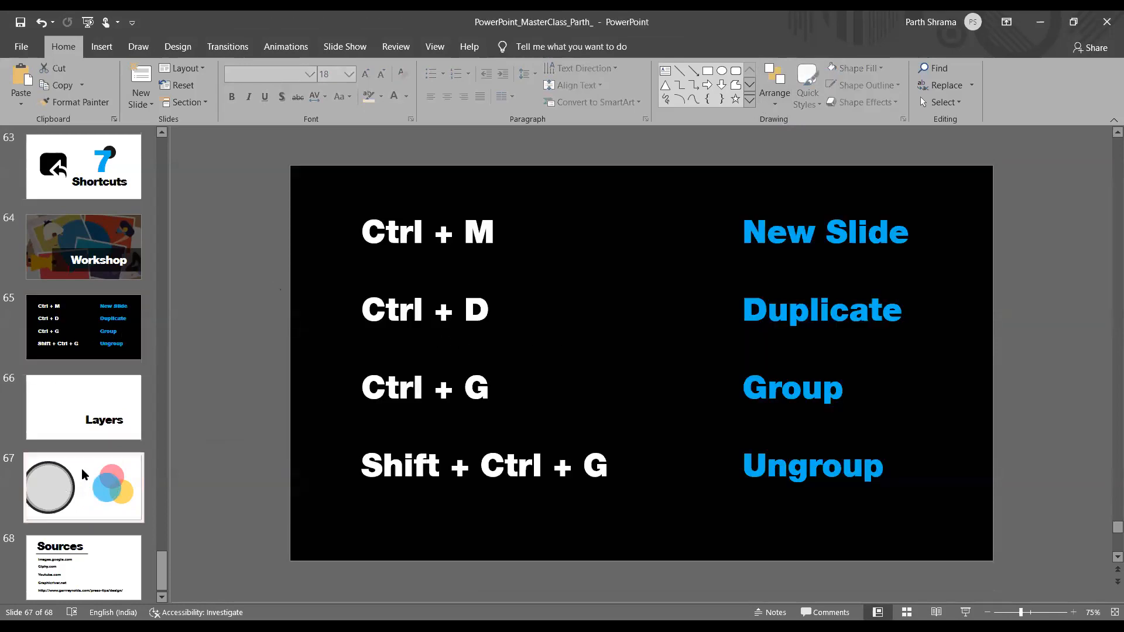
drag(785, 317, 796, 348)
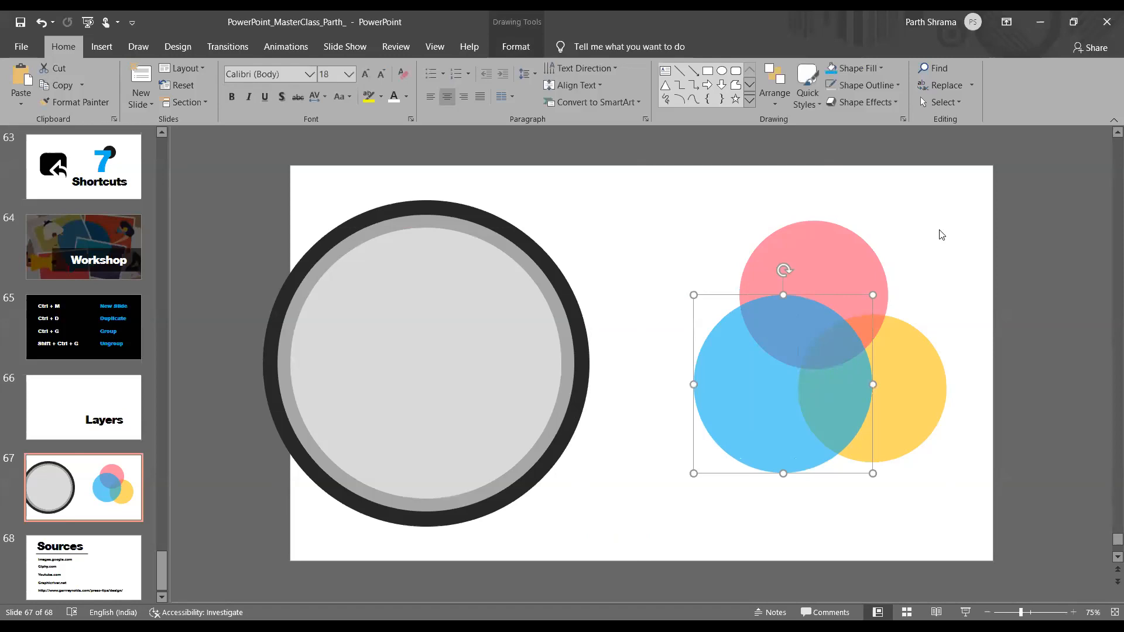
Step: Group the three translucent coloured circles and move them as one object up and to the left
drag(671, 176, 1026, 501)
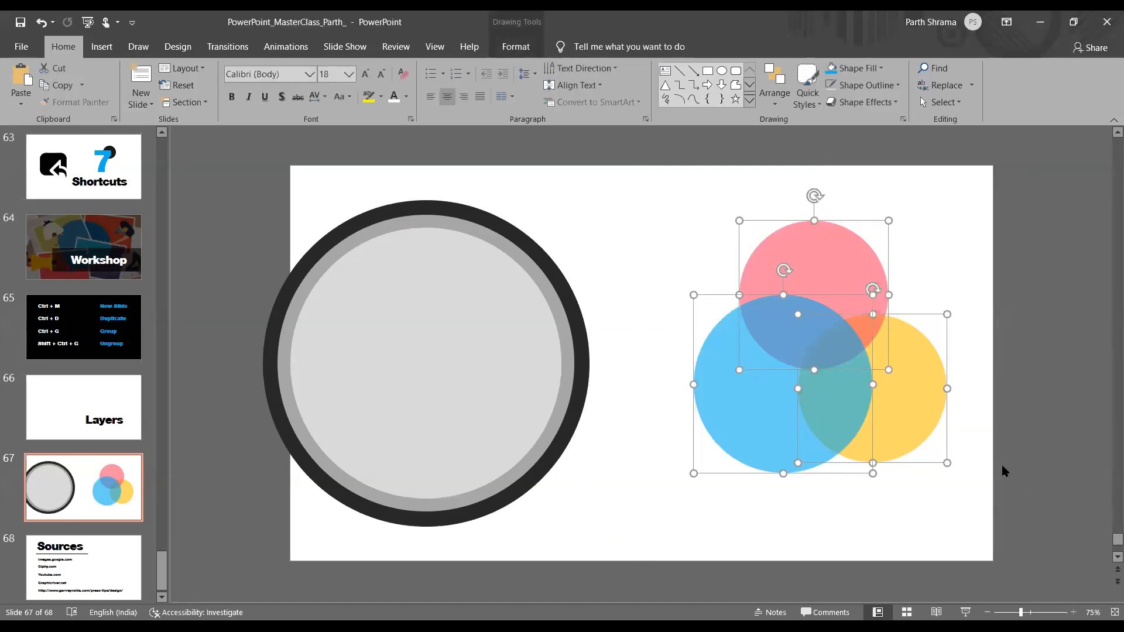
key(ctrl+g)
drag(863, 388, 757, 346)
Step: Delete the coloured circle group and the grey concentric circles, clearing slide 67
click(502, 370)
click(808, 362)
key(Delete)
drag(234, 184, 648, 539)
key(Delete)
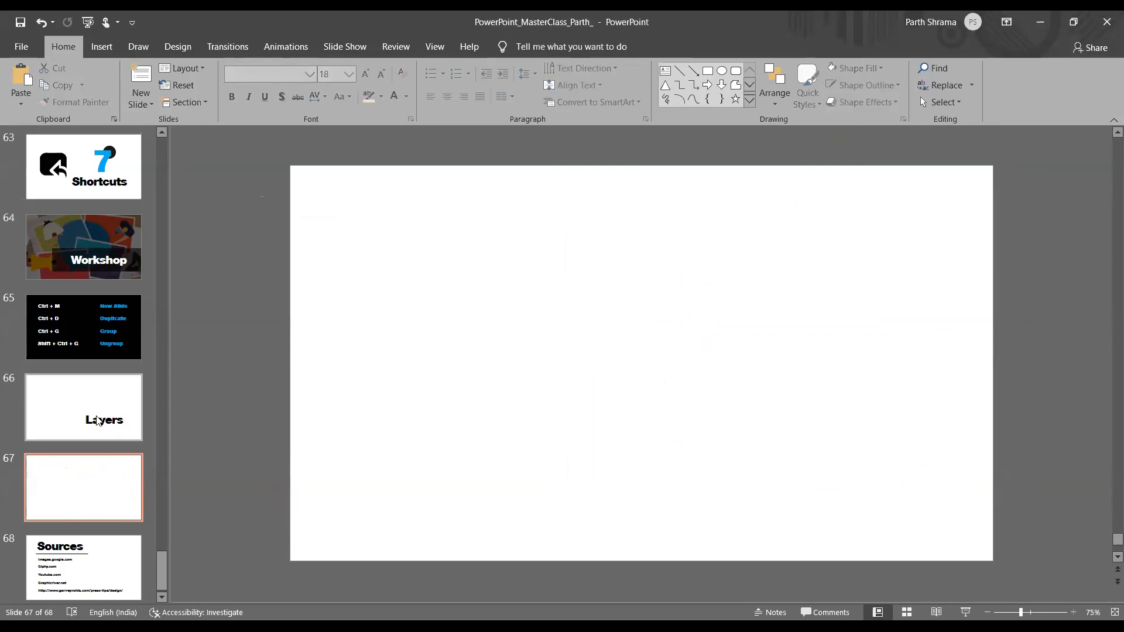
Step: Present the Layers slide 66, paste the crossed-wrenches picture onto it and shift the picture to the left
click(97, 420)
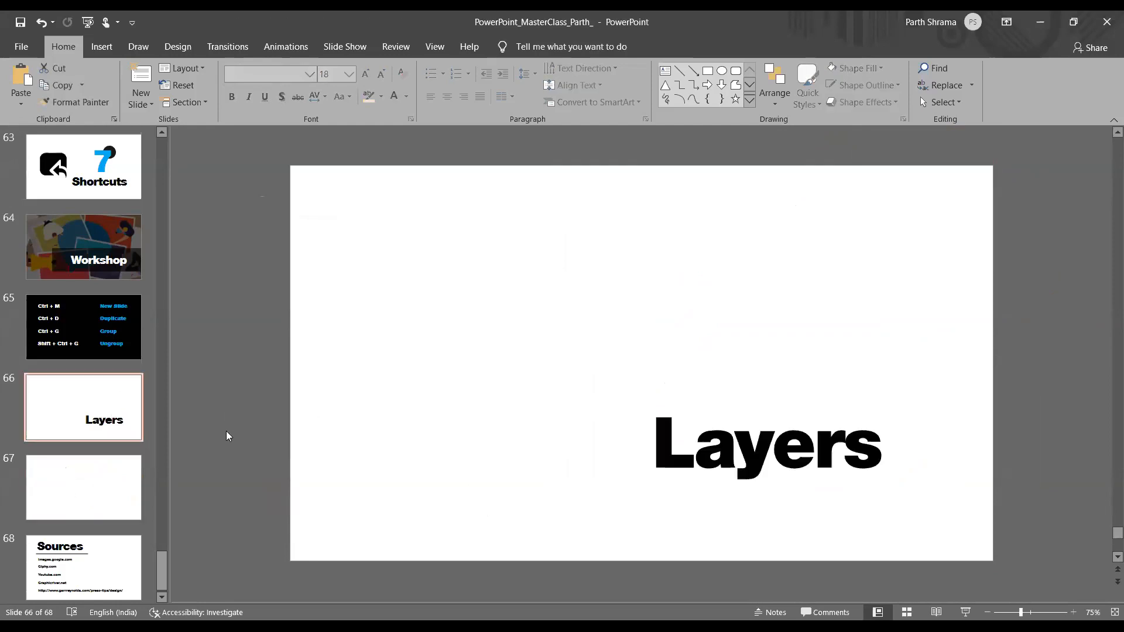
key(shift+F5)
key(ctrl+v)
drag(557, 293, 459, 285)
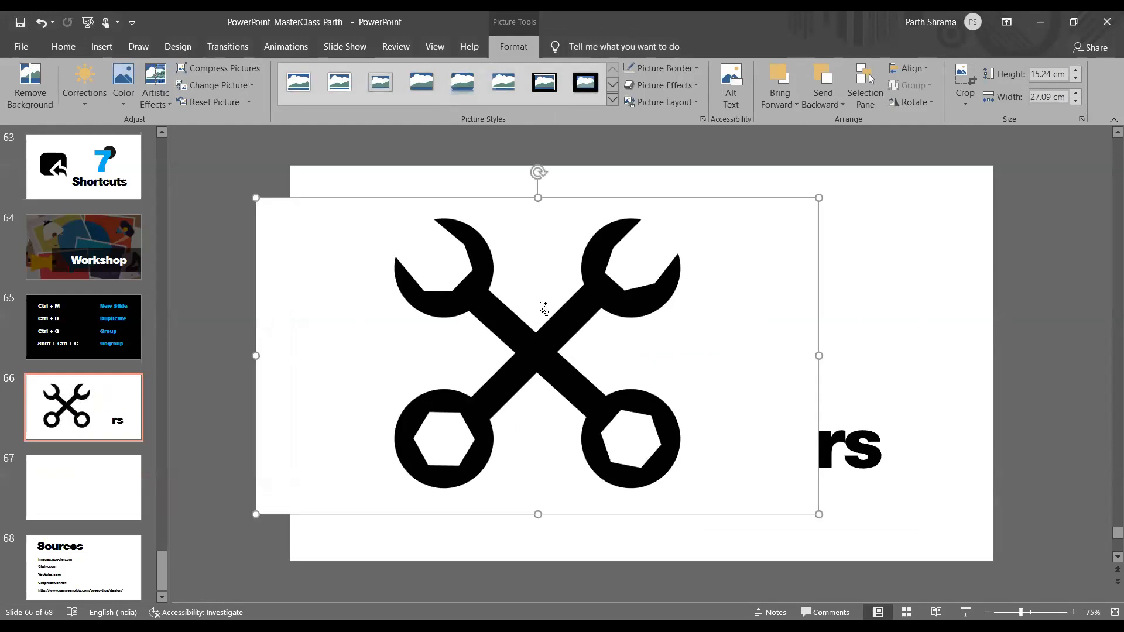
Step: Transfer the crossed-wrenches picture from slide 66 to the Workshop slide 64 and align it with the slide's left edge
key(ctrl+x)
click(47, 228)
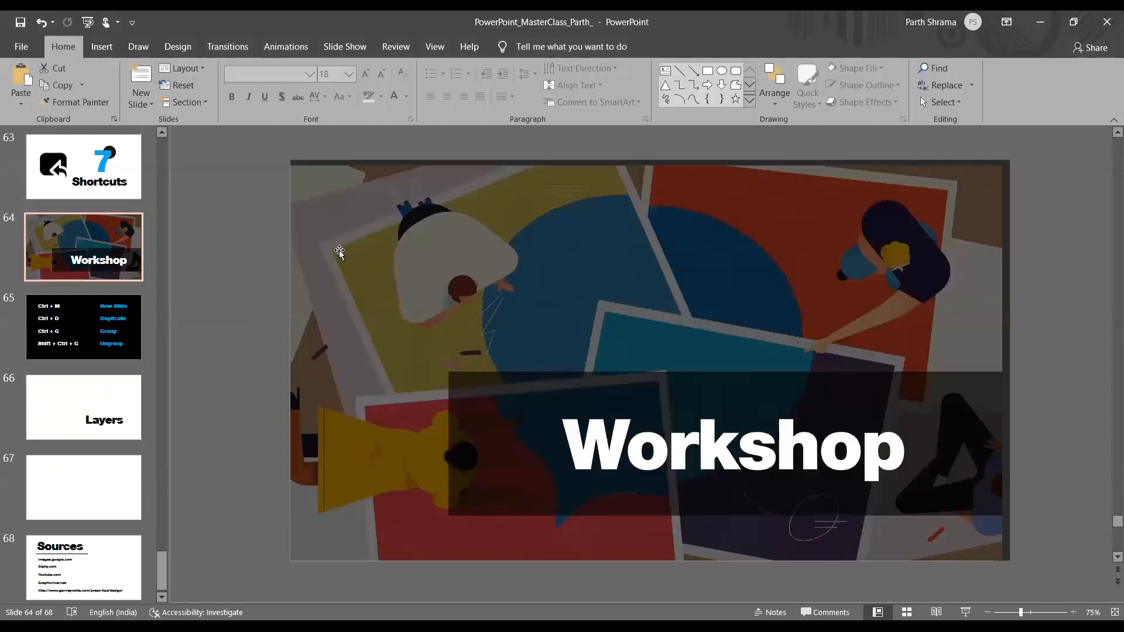
key(ctrl+v)
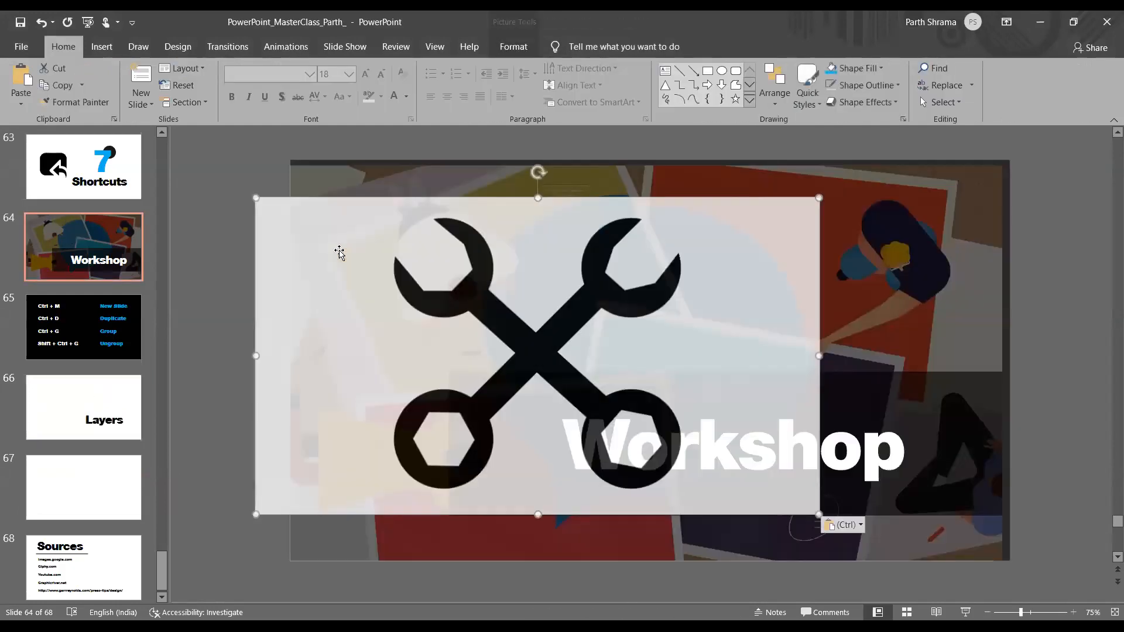
drag(621, 279, 672, 288)
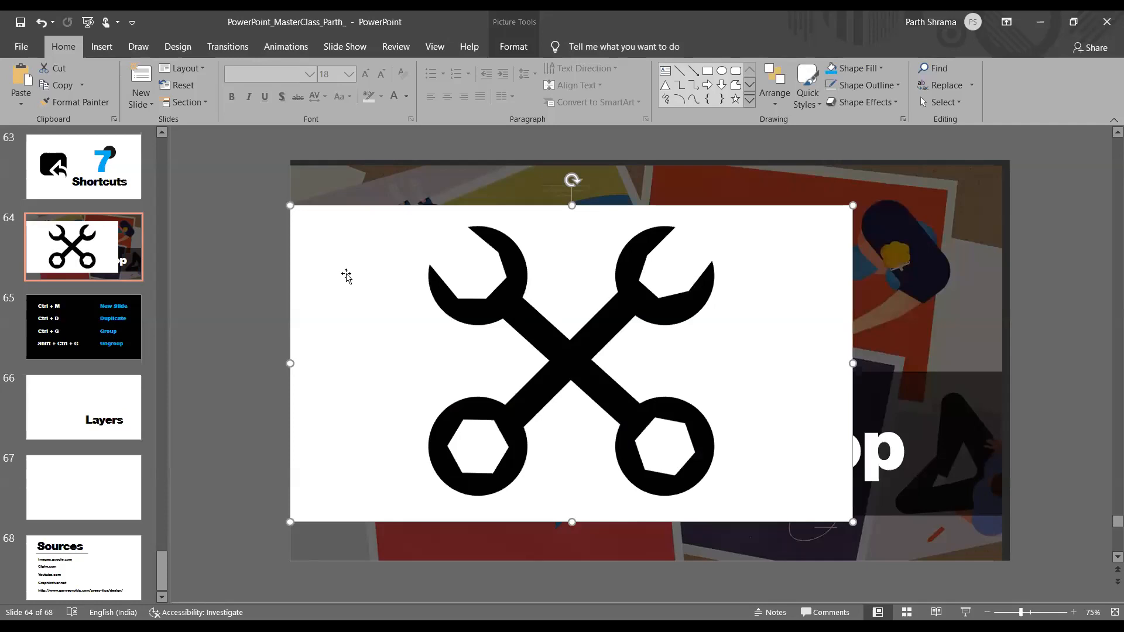
Step: Remove the wrench picture's white background, marking the upper tips and lower ring edges as areas to keep
click(523, 56)
click(17, 101)
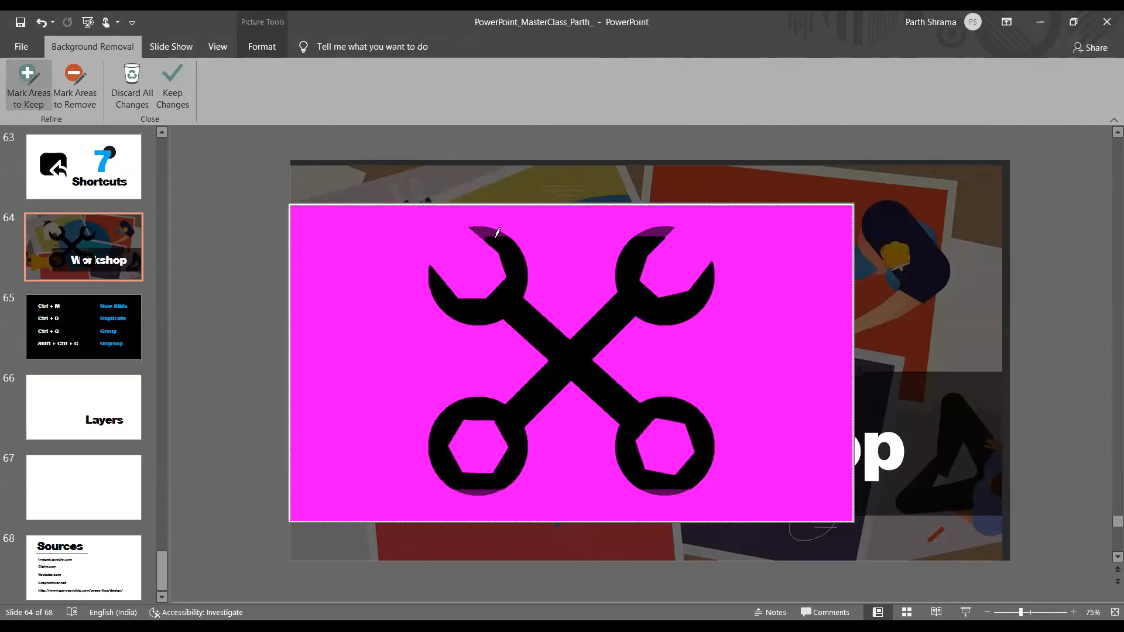
drag(497, 231, 483, 223)
drag(669, 225, 662, 230)
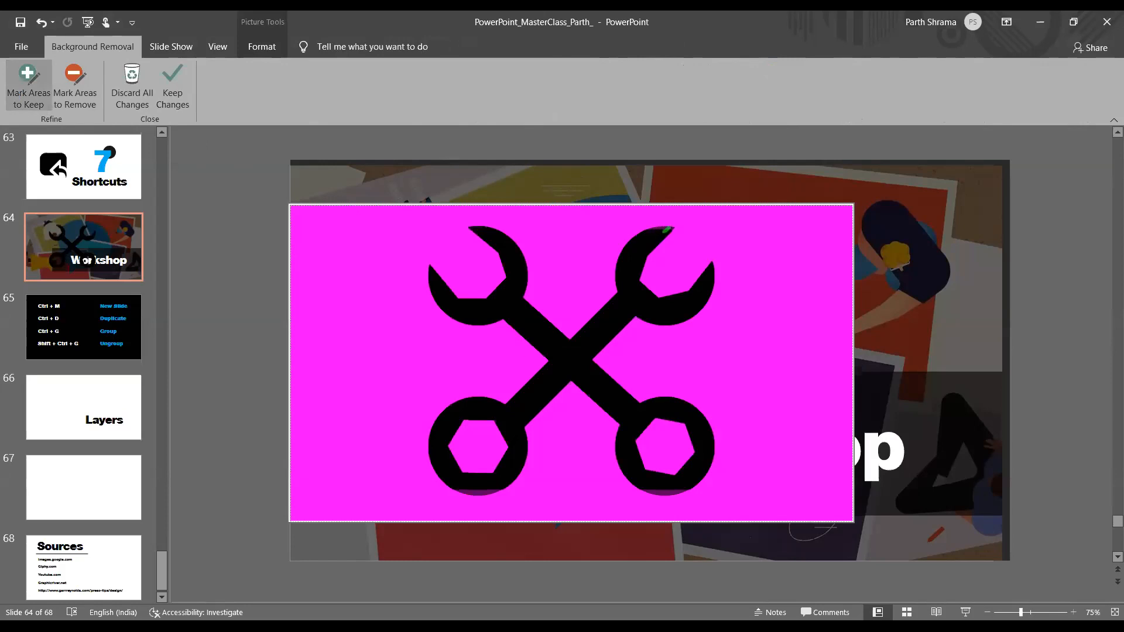
click(479, 493)
click(665, 496)
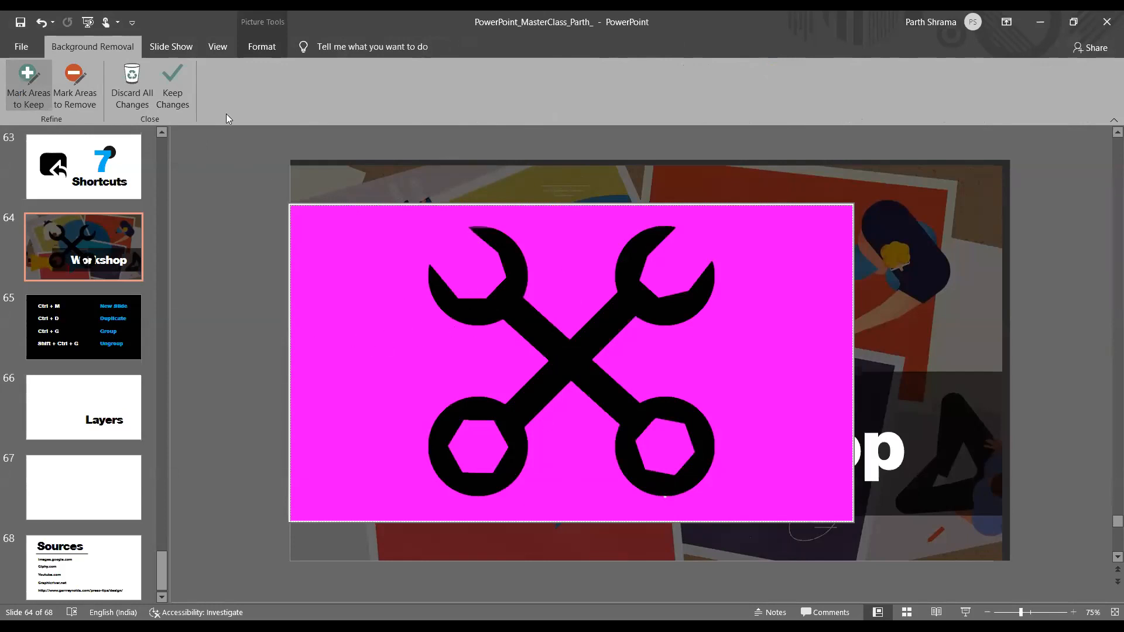
click(174, 93)
Step: Shift the background-free wrench picture on the Workshop slide and recolour it with the Washout preset
drag(635, 322, 449, 294)
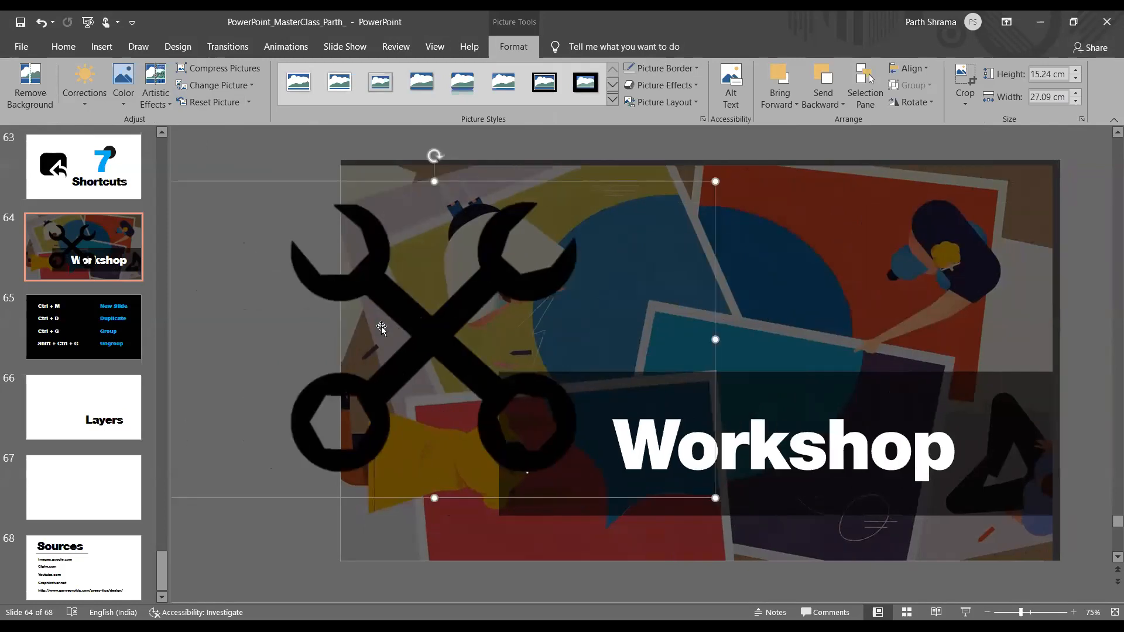
click(119, 105)
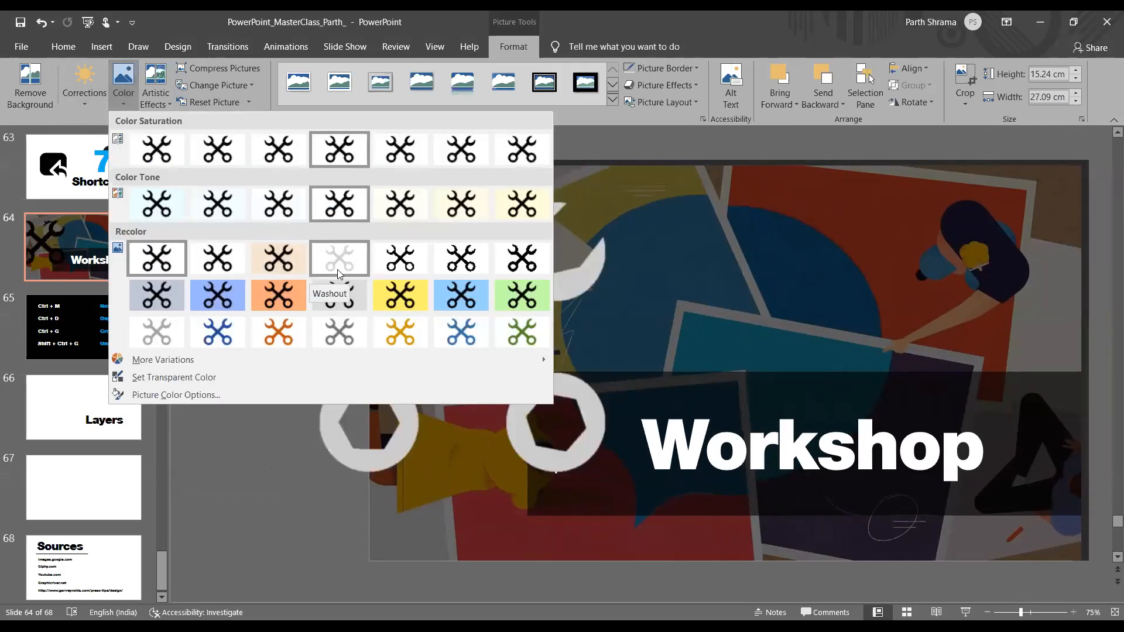
click(337, 269)
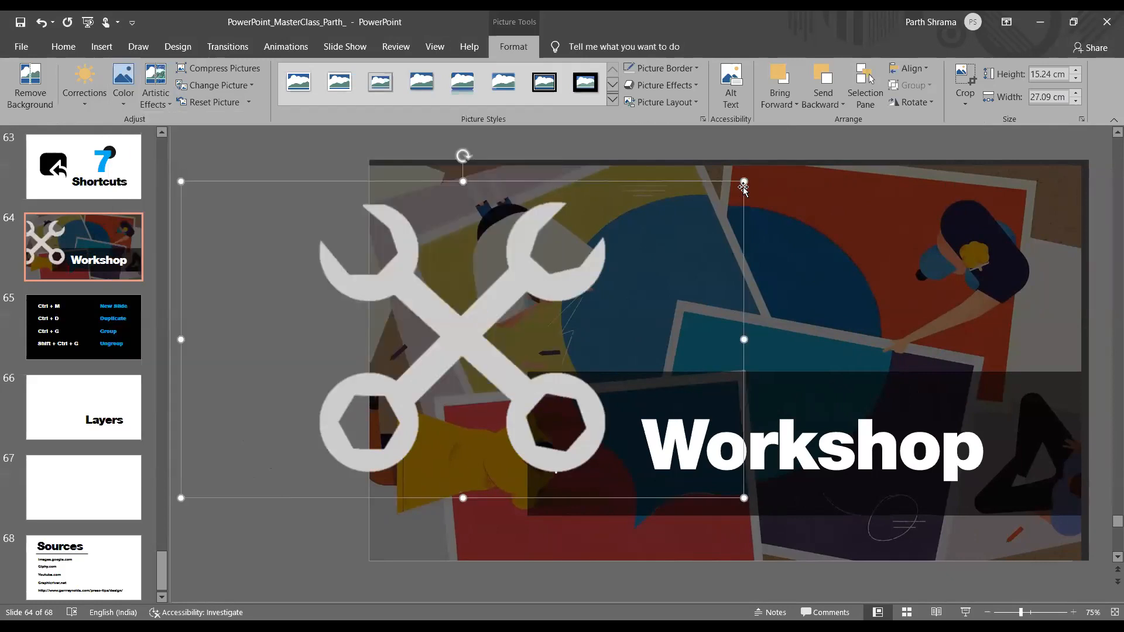
Step: Shrink the wrench picture to 3.77 × 6.7 cm, place it just before the Workshop title and preview the slide full screen
drag(743, 184, 605, 419)
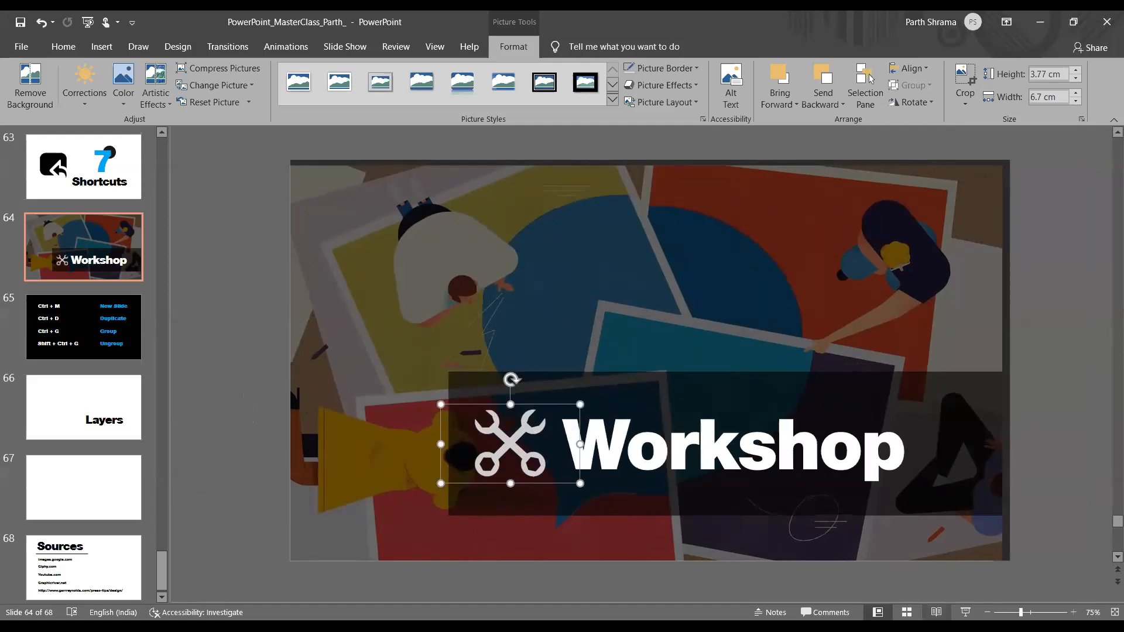
click(965, 612)
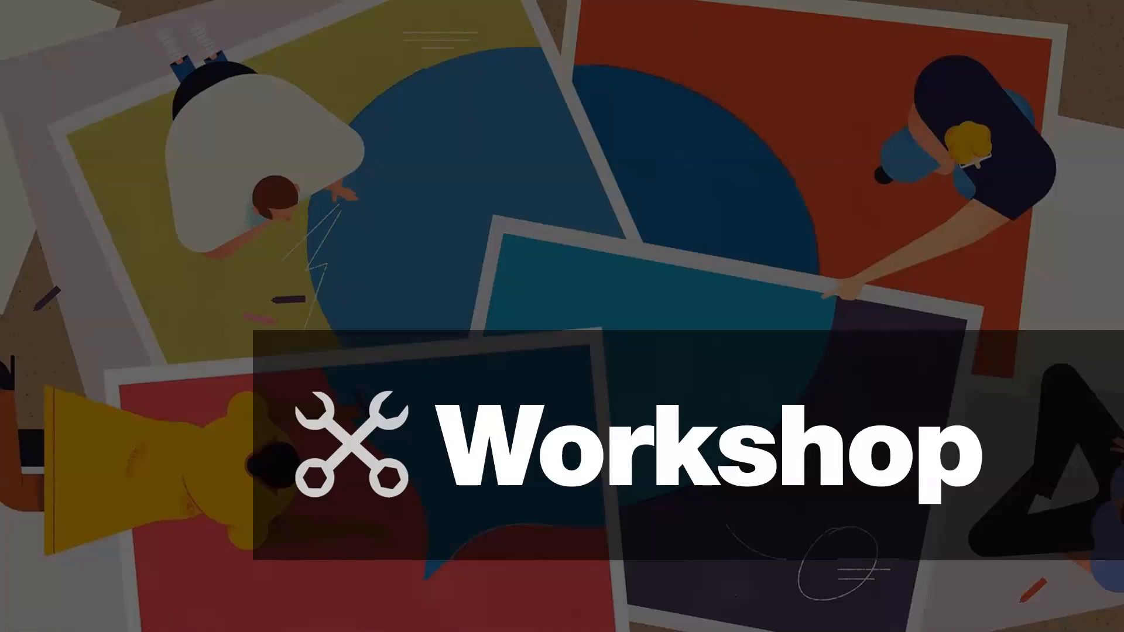
key(Escape)
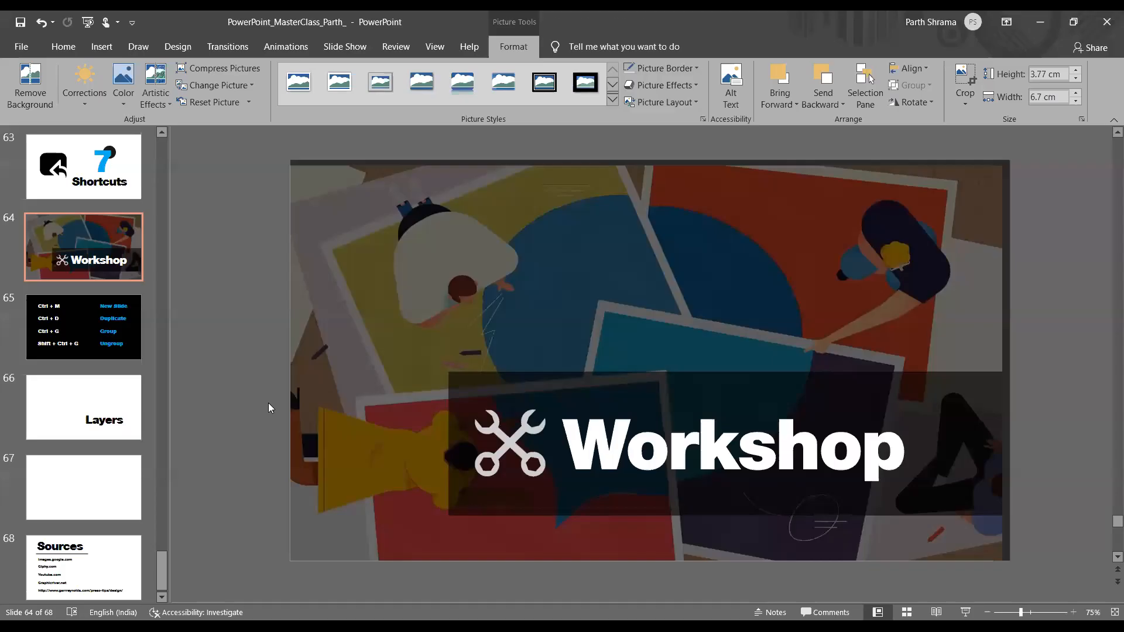
Step: Draw a circle about 21.8 cm in diameter on blank slide 67 and move it over the slide's left half
click(107, 411)
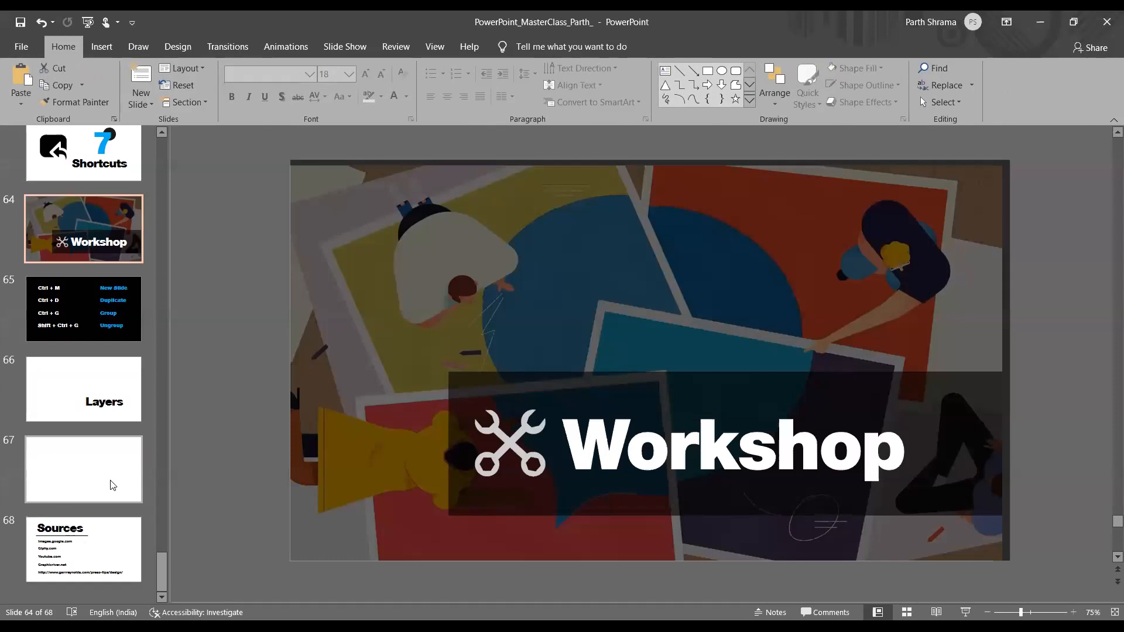
click(103, 466)
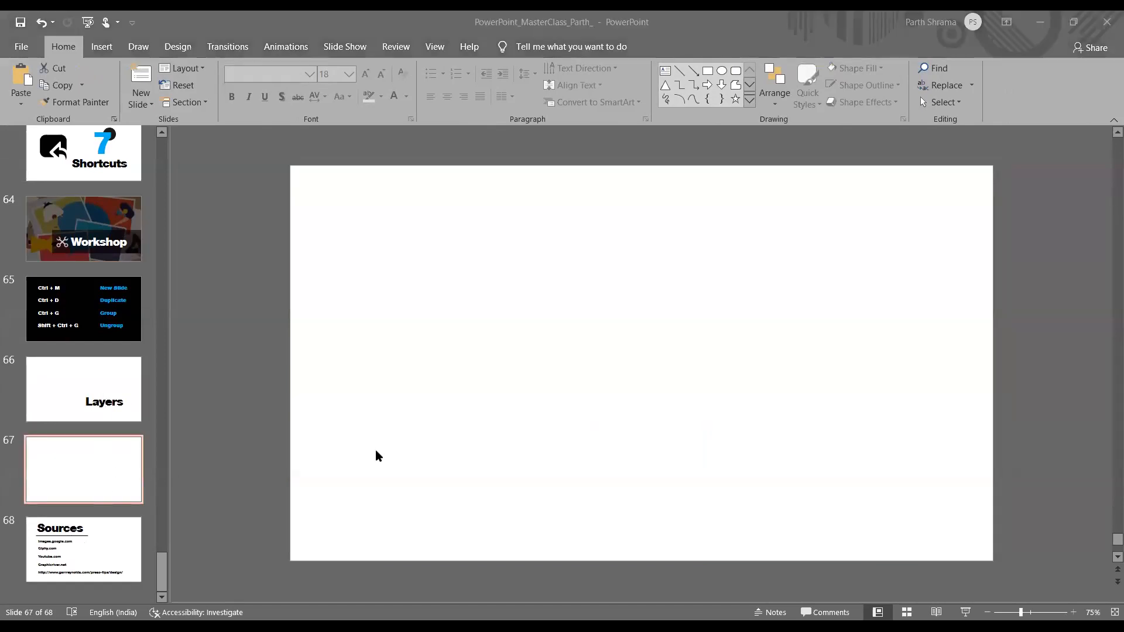
click(722, 70)
mouse_move(342, 190)
mouse_down()
mouse_move(898, 547)
mouse_move(794, 435)
mouse_up()
drag(682, 401, 623, 362)
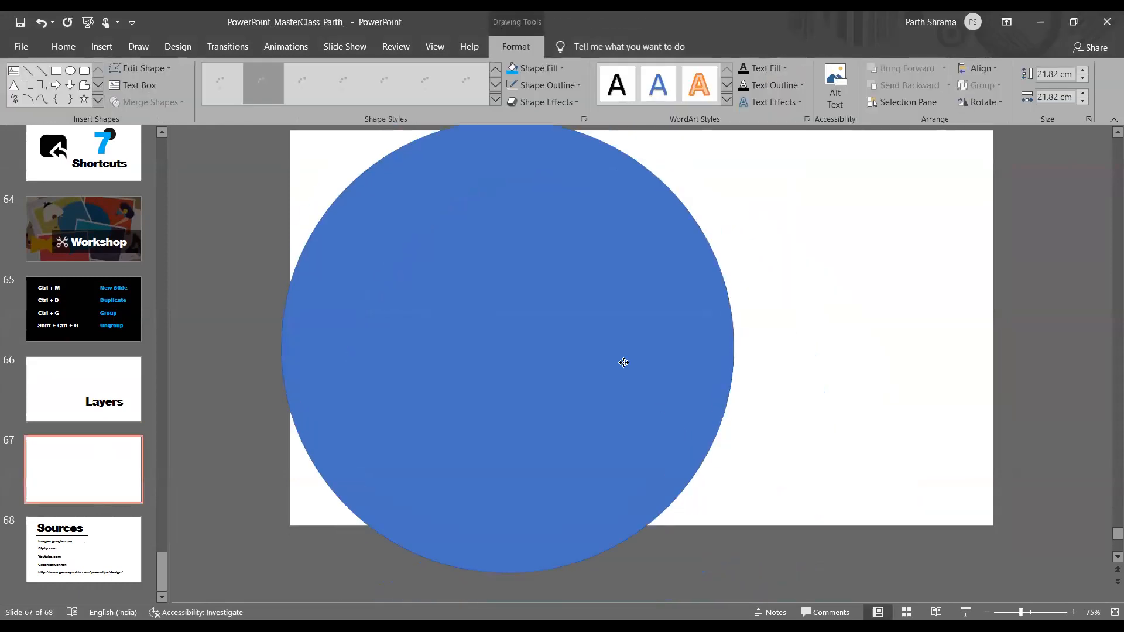
Step: Fill the large circle with the standard light blue and remove its outline
click(64, 46)
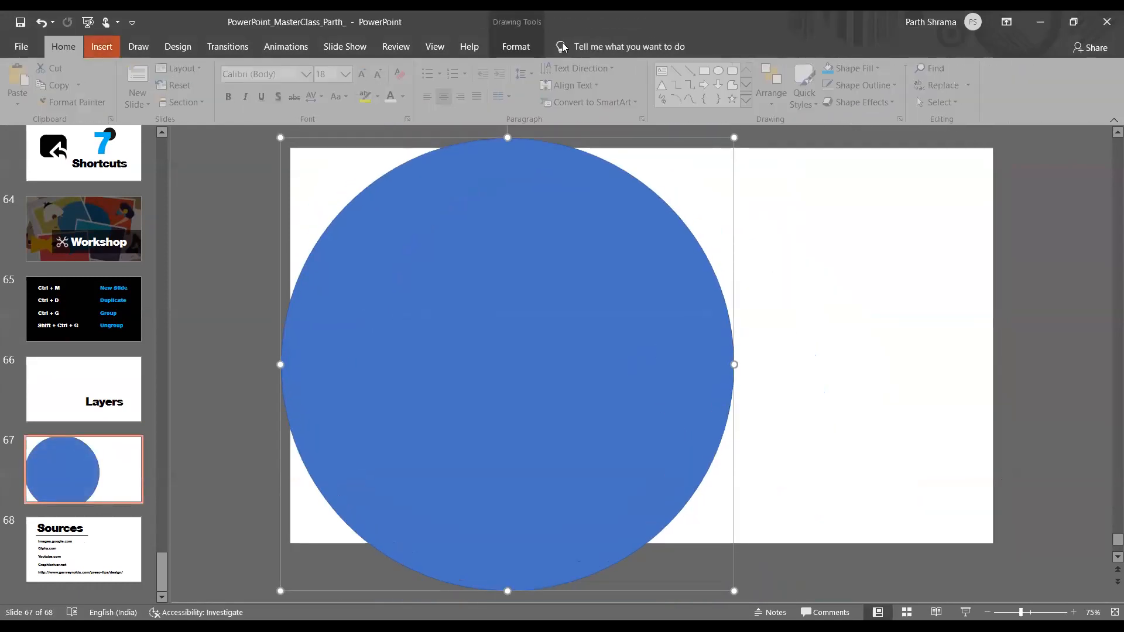
click(832, 69)
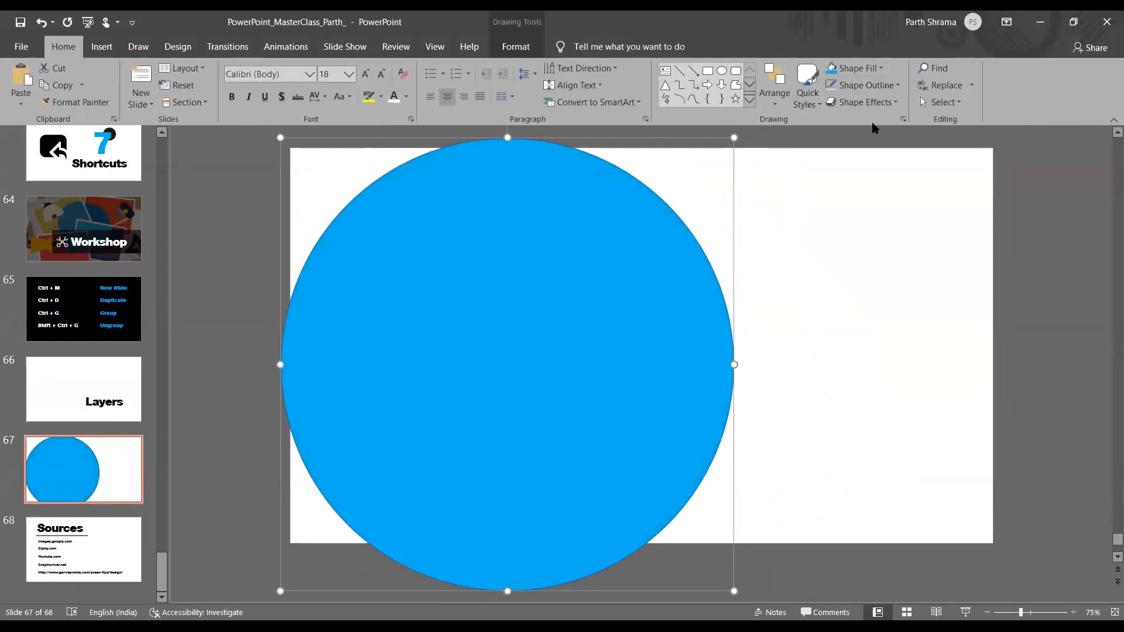
click(834, 87)
Step: Duplicate the blue circle, overlap the copy on the slide's right half and fill it with the recent coral red
drag(610, 293, 884, 281)
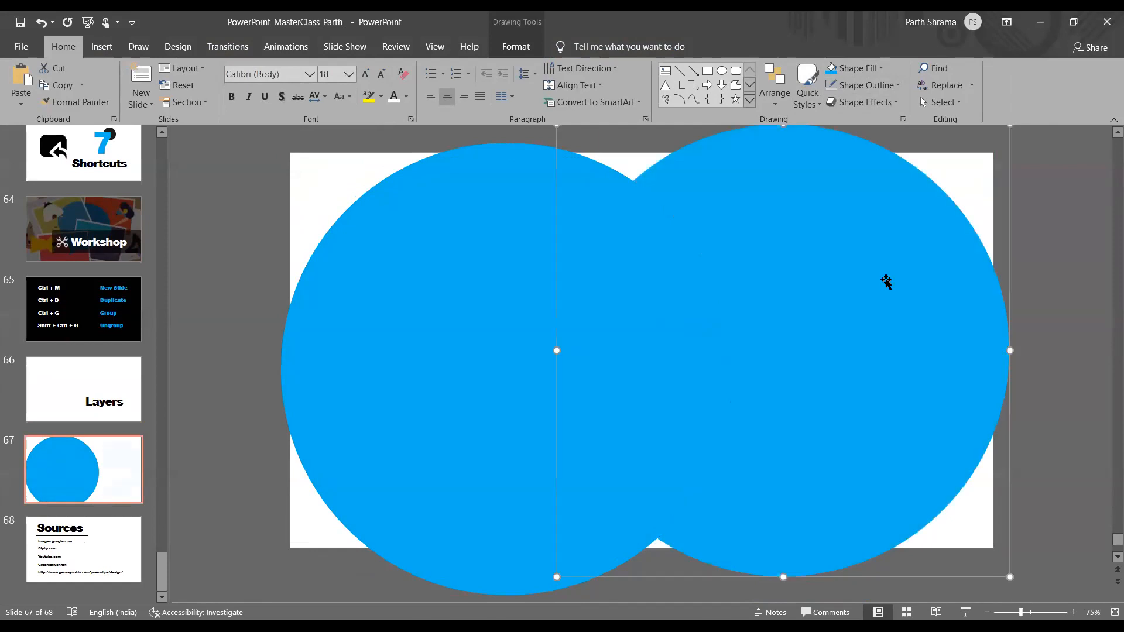
click(847, 70)
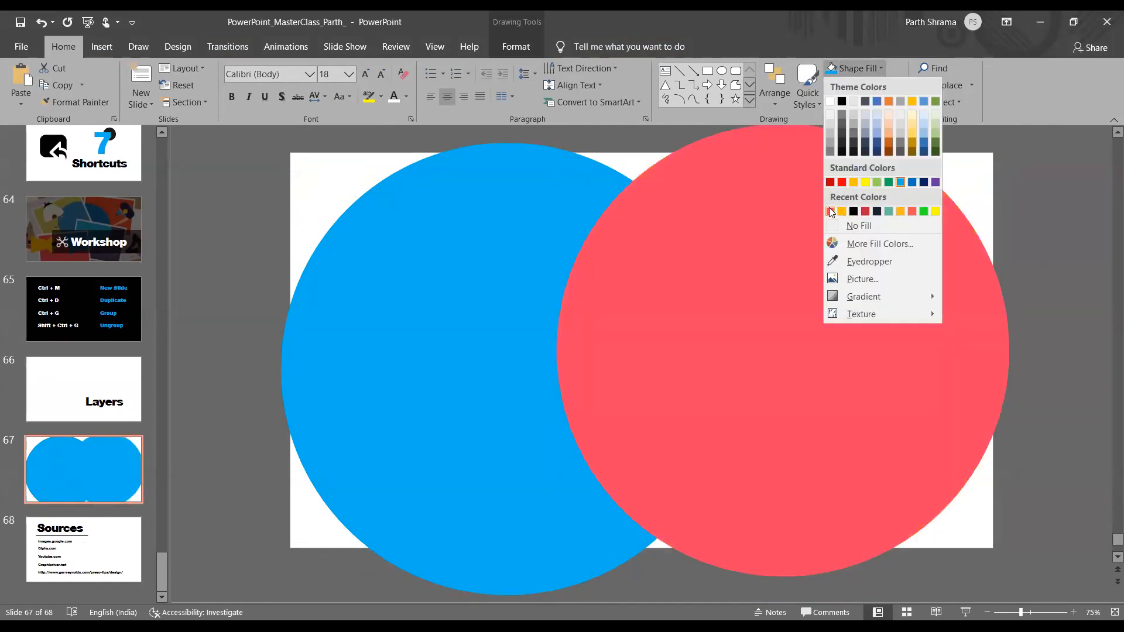
click(831, 212)
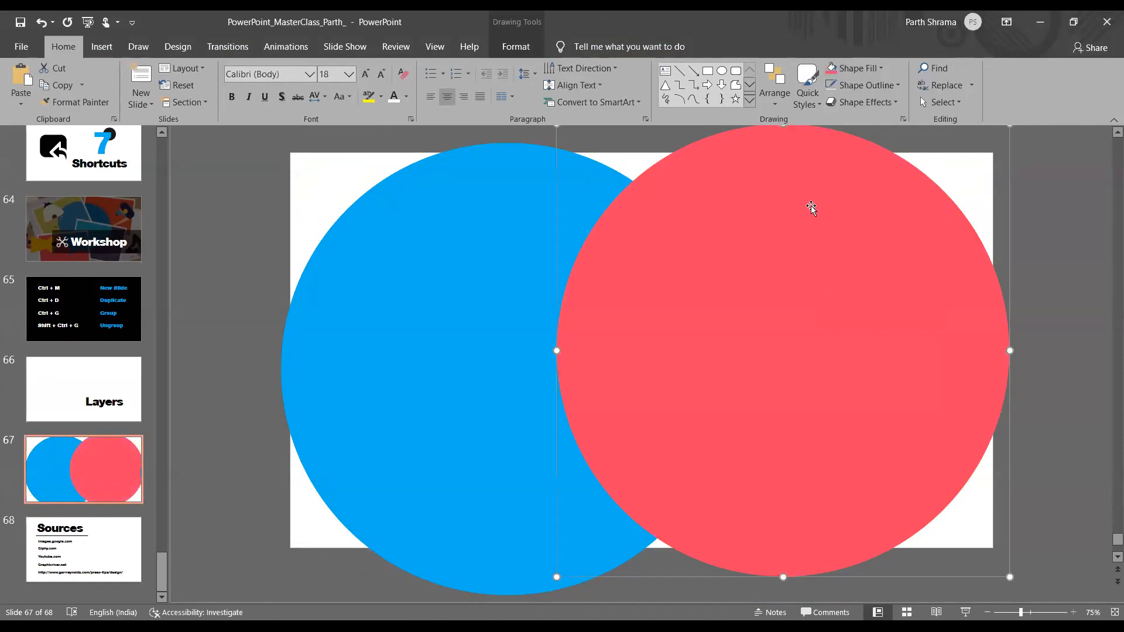
Step: Make the coral circle's fill semi-transparent through its custom fill colour settings
click(860, 69)
click(871, 248)
click(255, 419)
click(255, 419)
click(255, 419)
click(380, 191)
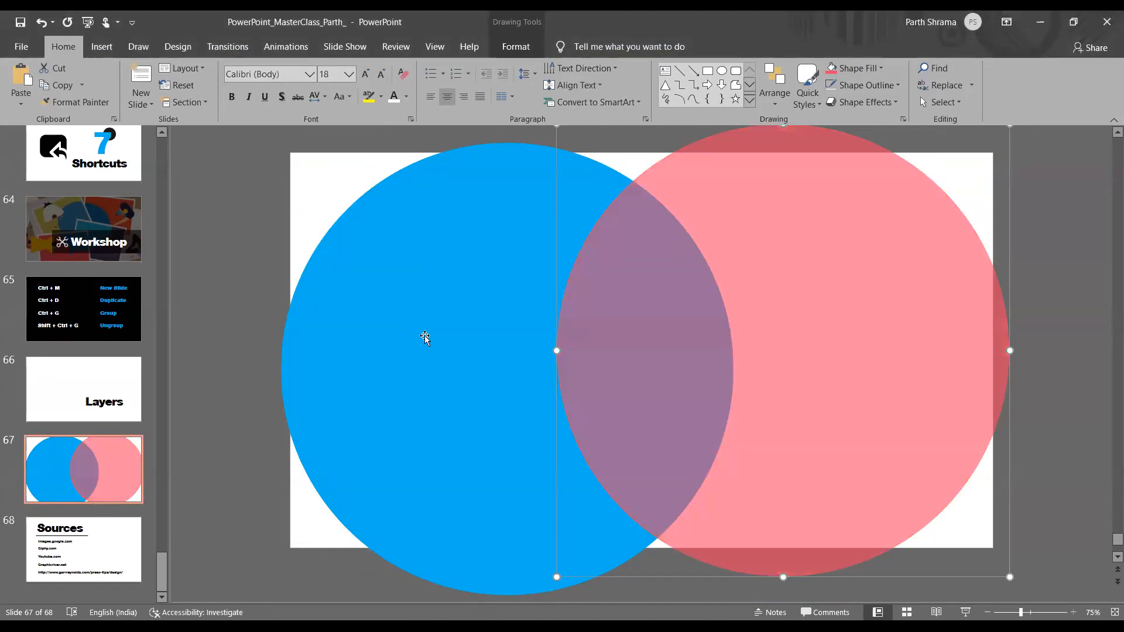
Step: Bring the blue circle to the front of the coral circle
click(421, 335)
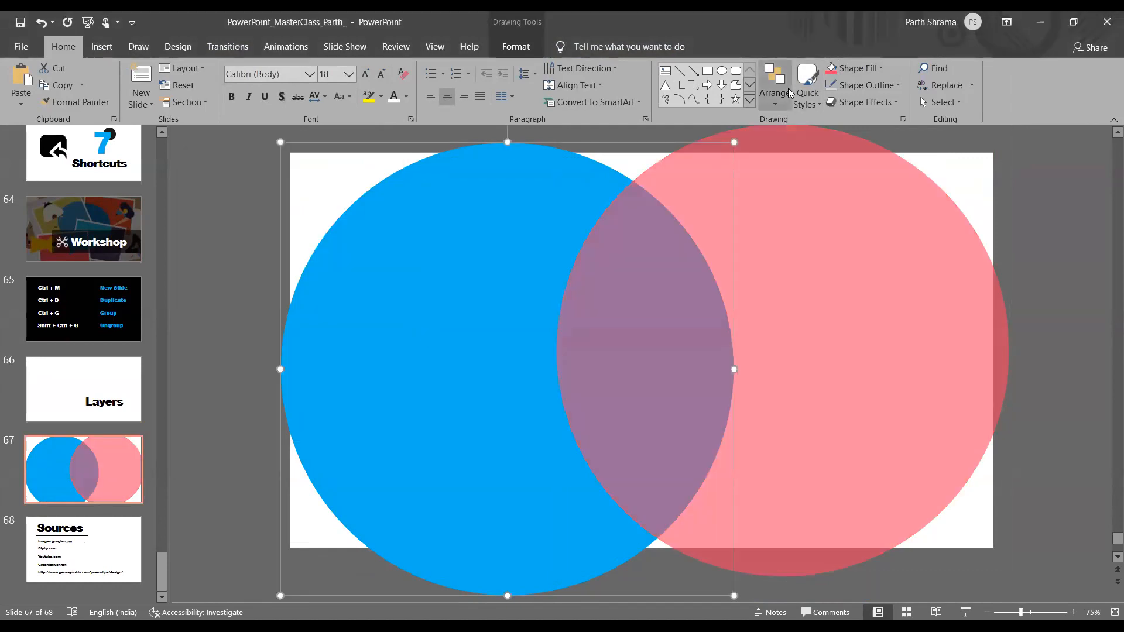
click(795, 141)
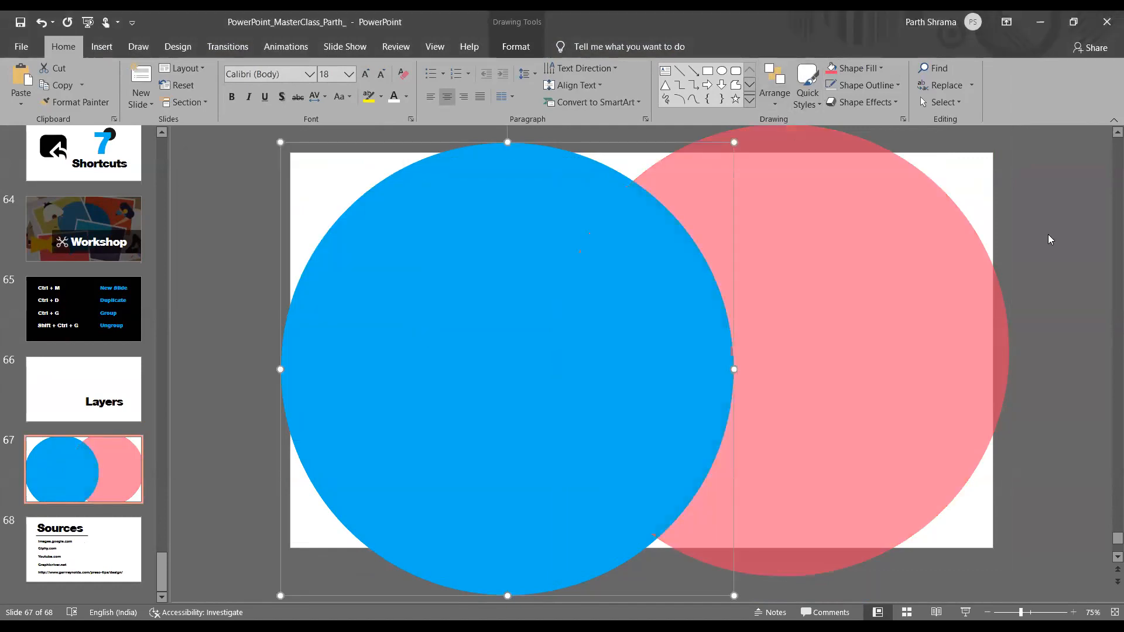
click(1049, 235)
Step: Add a text box reading "Thank You" and place it over the blue circle
click(117, 40)
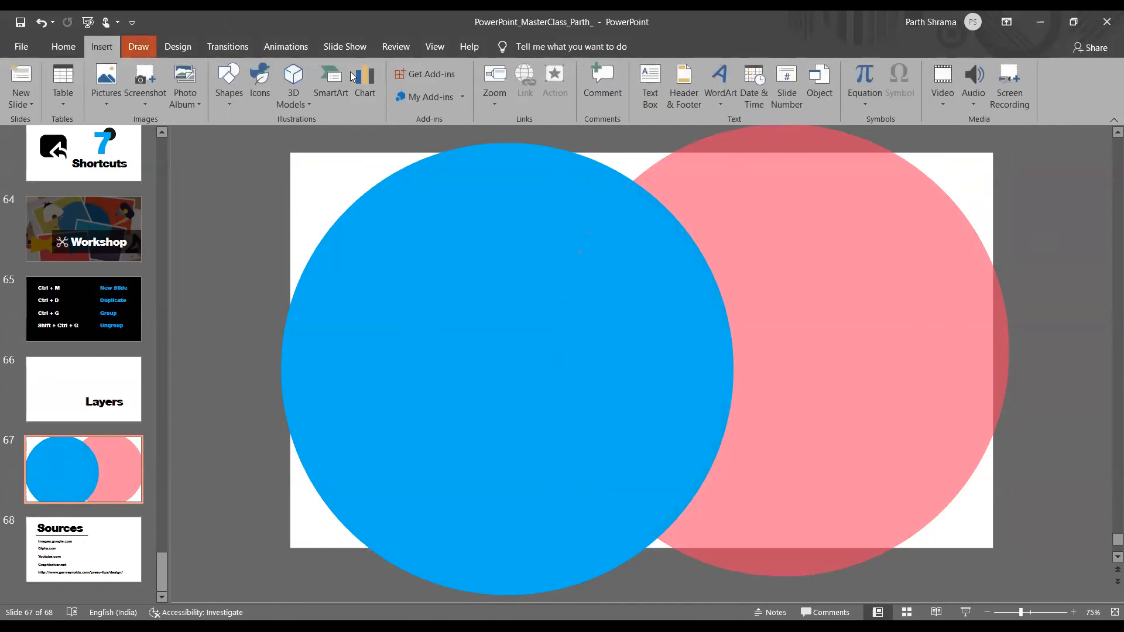
click(658, 99)
click(241, 246)
text(Thank Yo)
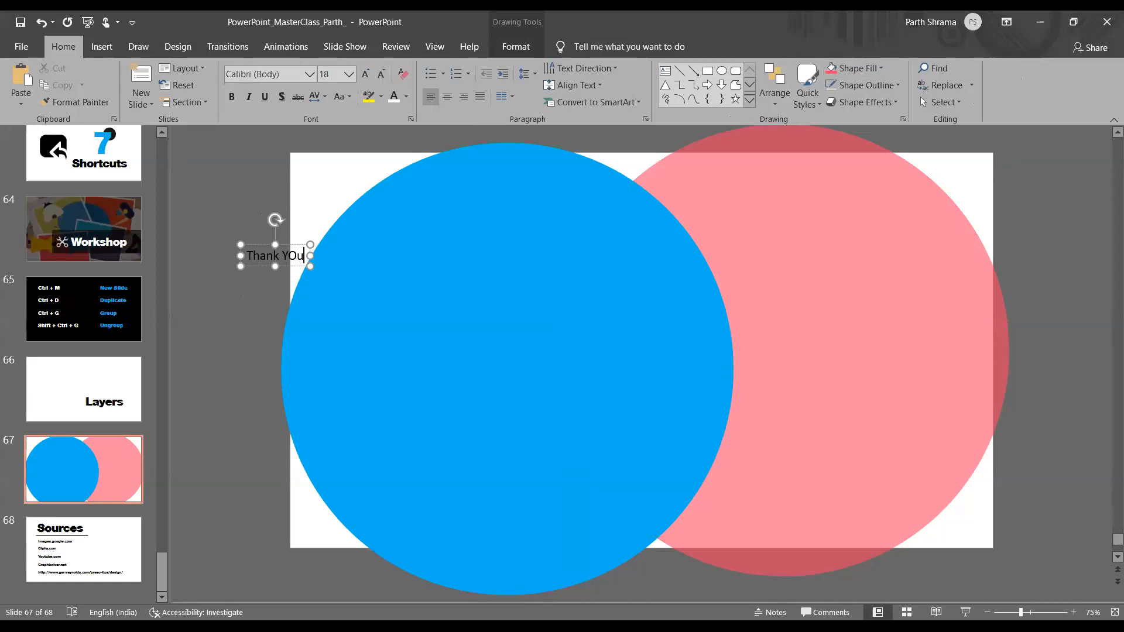
text(u)
drag(256, 245, 564, 341)
Step: Copy the formatting of the Layers title on slide 66 to the "Thank You" text on slide 67 and reposition the text
click(76, 385)
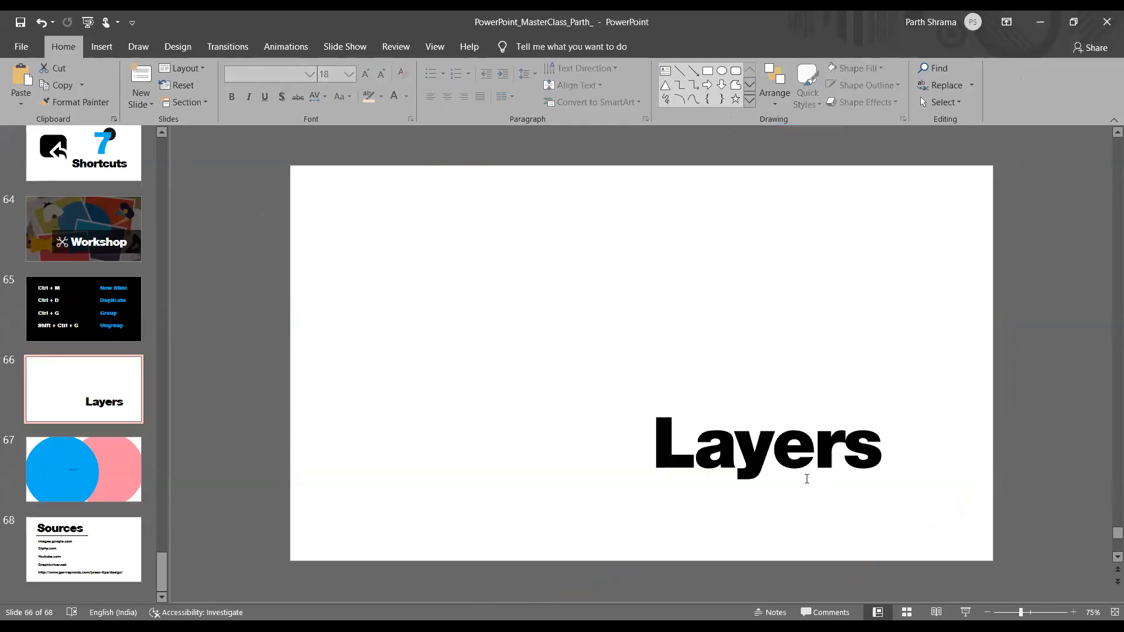
click(728, 397)
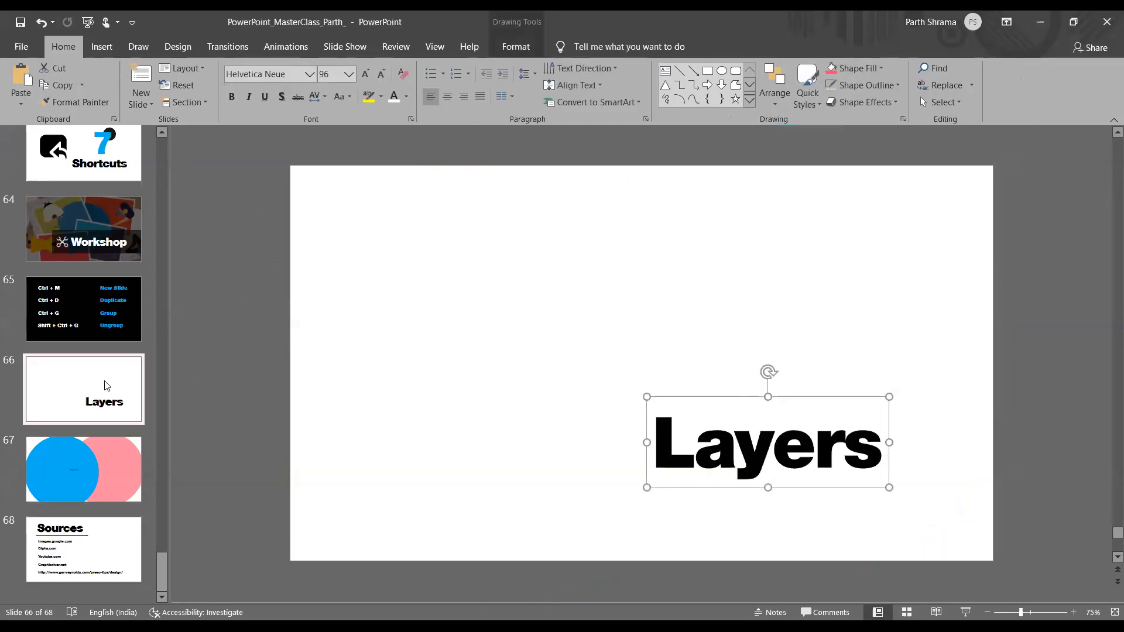
click(108, 488)
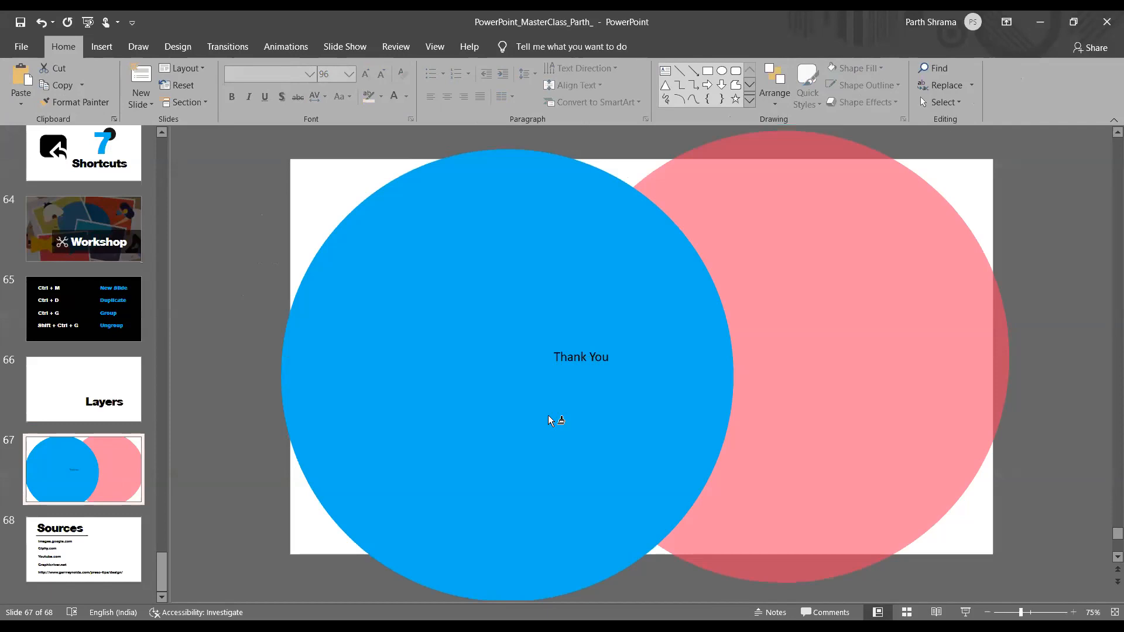
click(588, 358)
drag(625, 344, 553, 305)
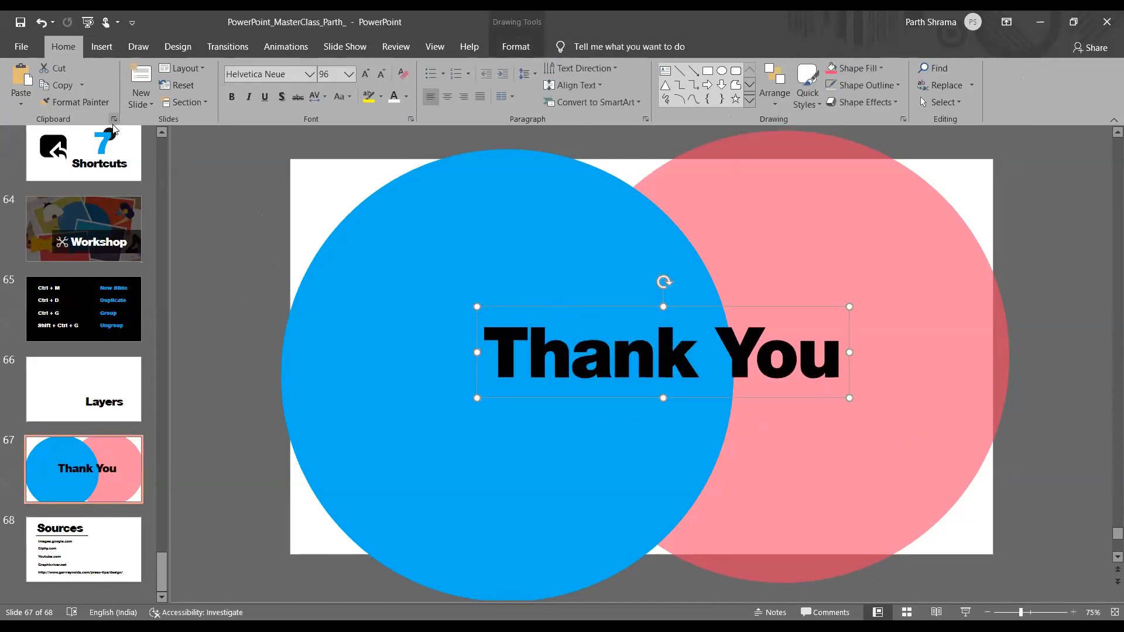
Step: Set the "Thank You" text's font size to 166
click(380, 75)
click(380, 75)
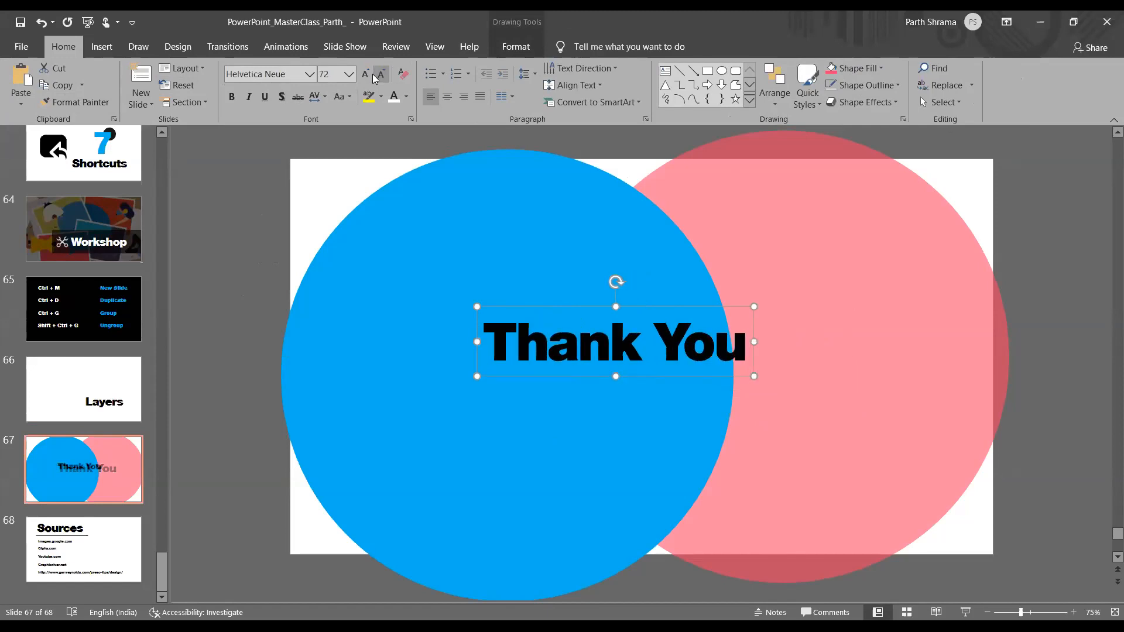
click(368, 75)
click(369, 77)
click(369, 76)
click(369, 77)
click(369, 76)
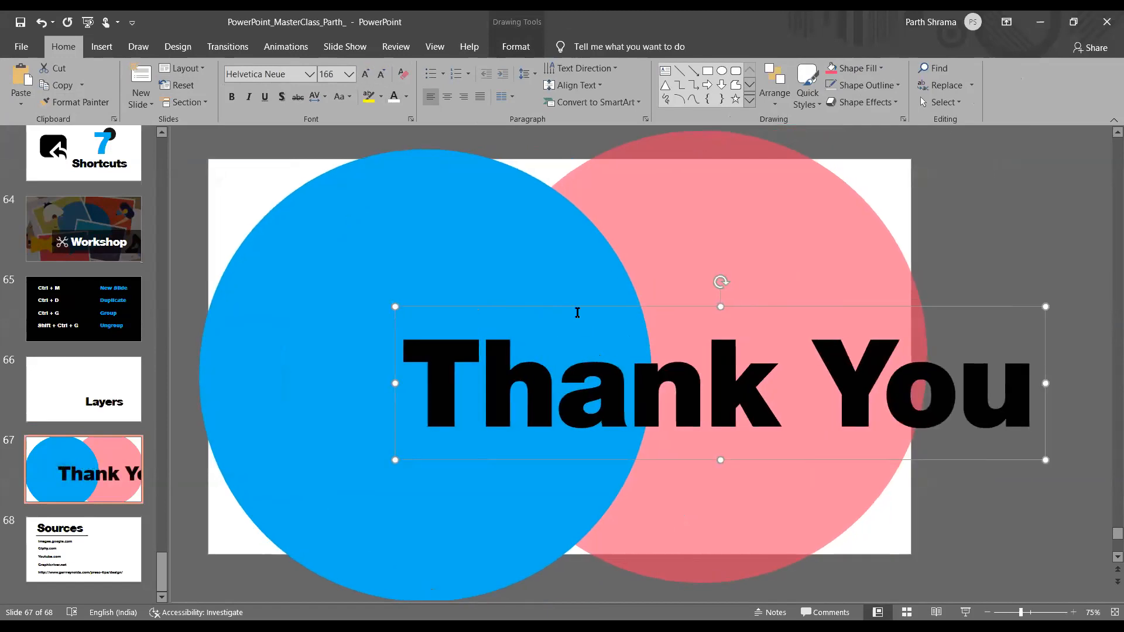
Step: Shift the blue circle further left and move the "Thank You" text to the slide's vertical middle, across both circles
drag(577, 303, 495, 297)
click(559, 315)
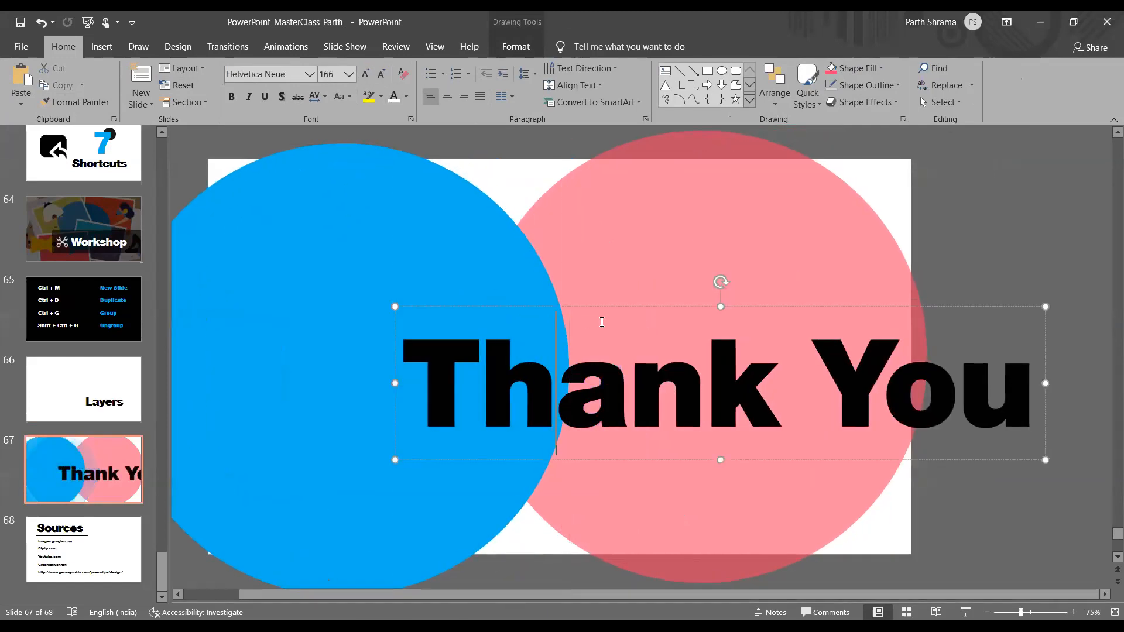
drag(633, 315, 490, 291)
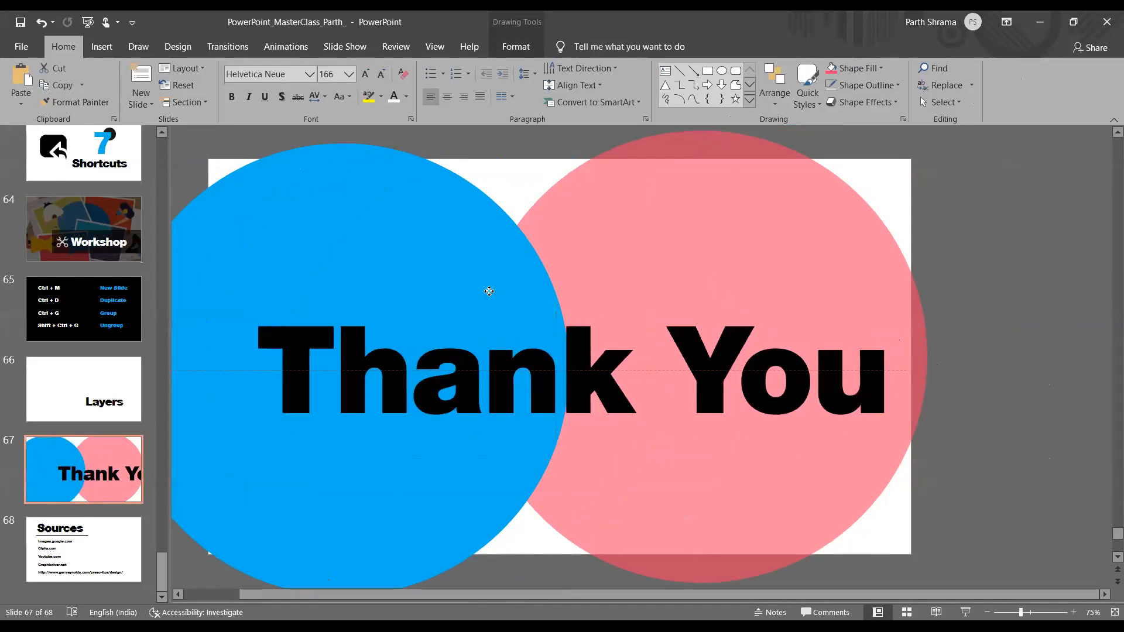